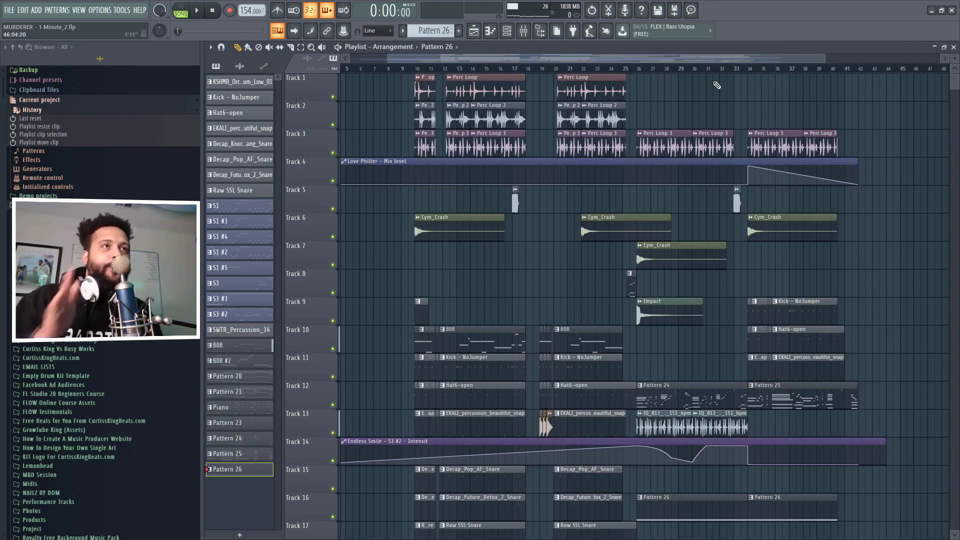
Look over the clips and automation across the tracks of the playlist arrangement.
scroll(735, 98, "down", 7)
left_click_drag(954, 107, 952, 95)
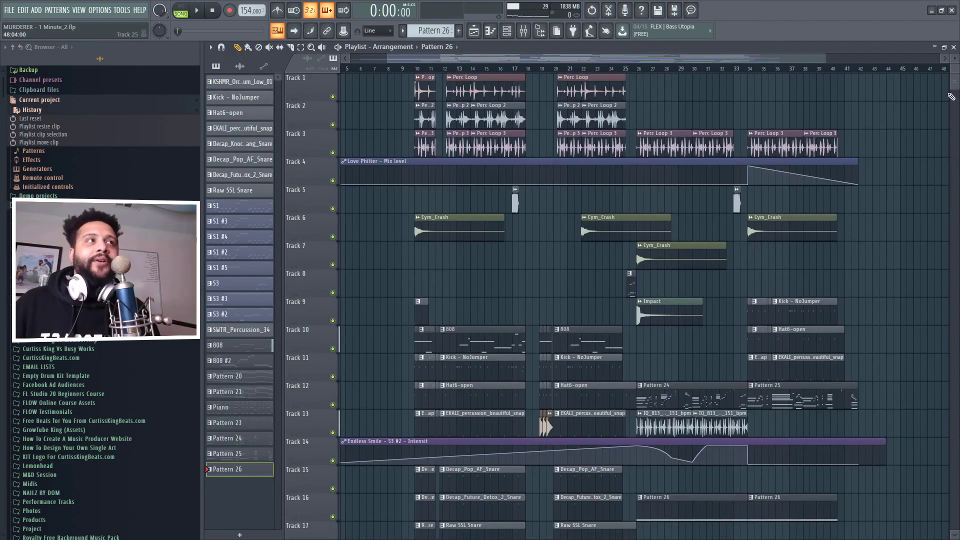
left_click_drag(954, 60, 880, 170)
scroll(907, 121, "down", 2)
scroll(618, 182, "up", 6)
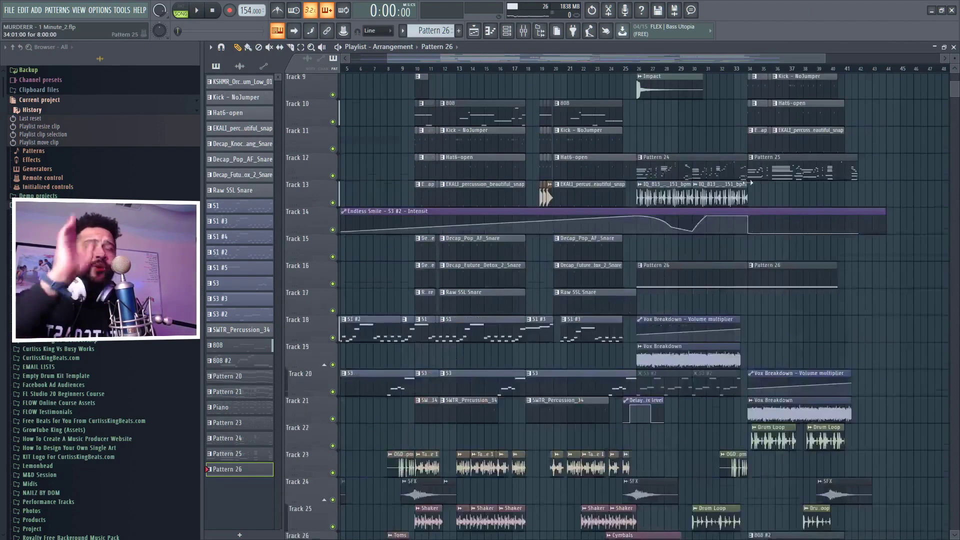
scroll(608, 186, "down", 4)
scroll(597, 190, "down", 1)
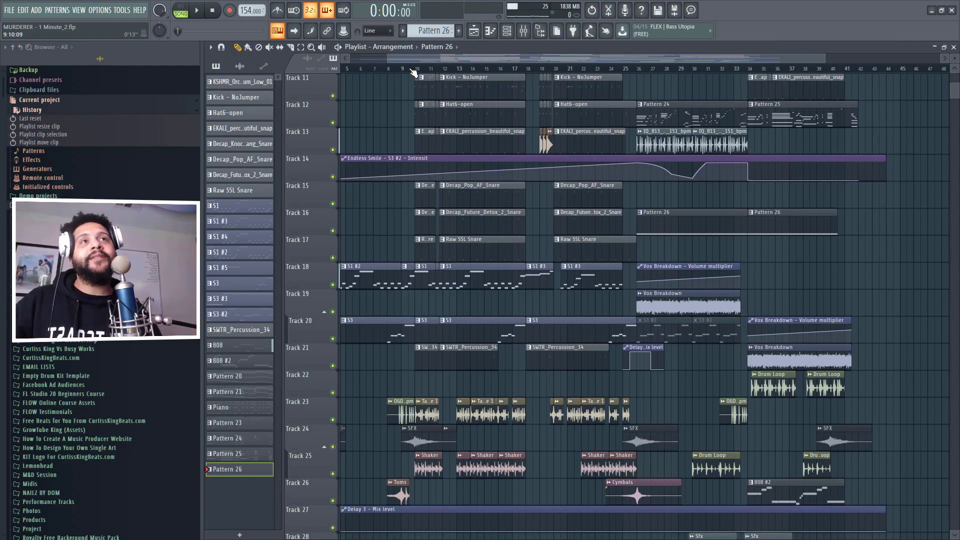
Play the arrangement from the beginning into the breakdown section at bar 26, following the clips across the tracks, and stop playback.
key("space")
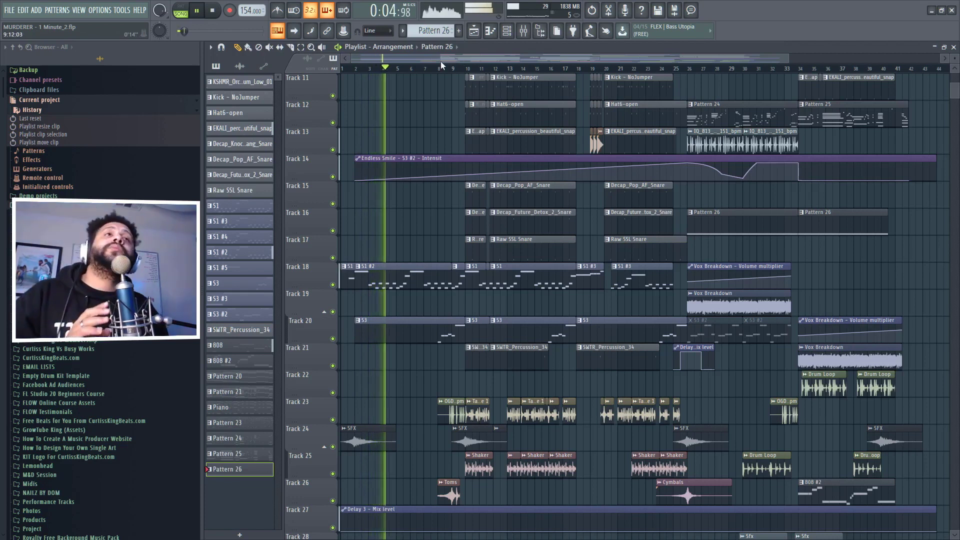
scroll(510, 338, "down", 1)
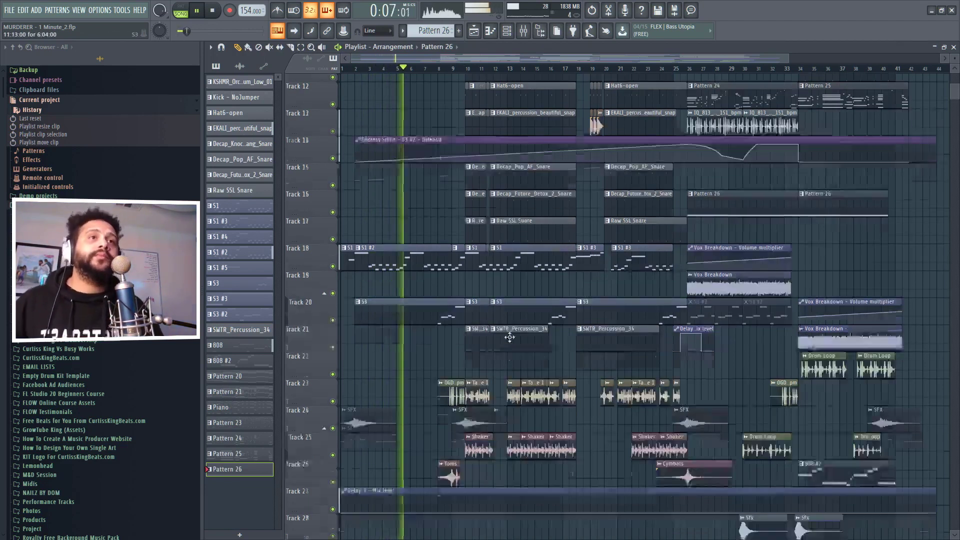
scroll(510, 338, "down", 3)
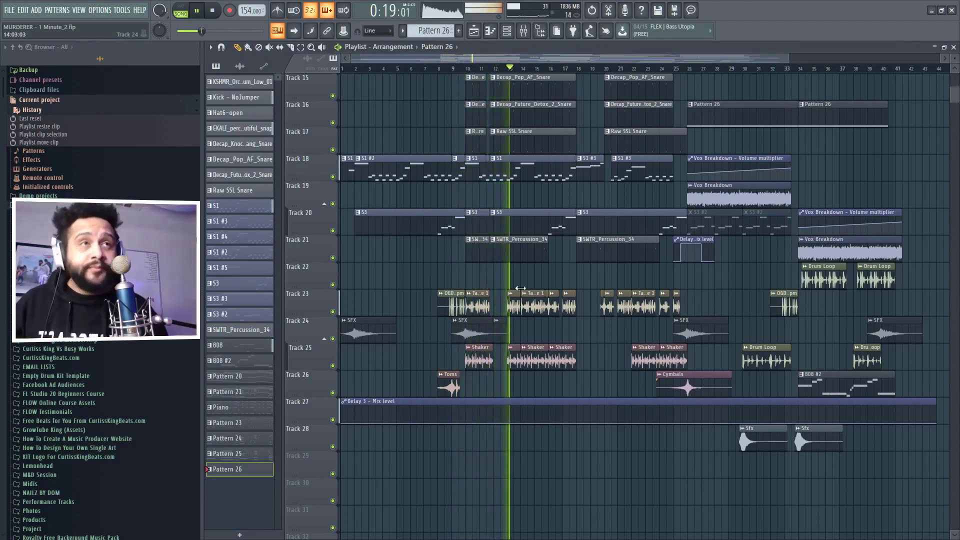
left_click_drag(526, 56, 569, 61)
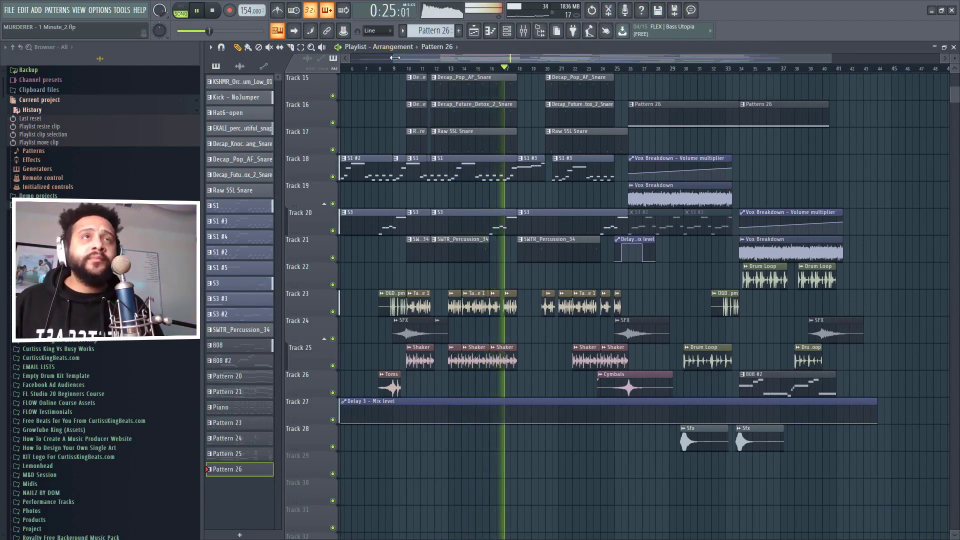
left_click_drag(395, 57, 462, 62)
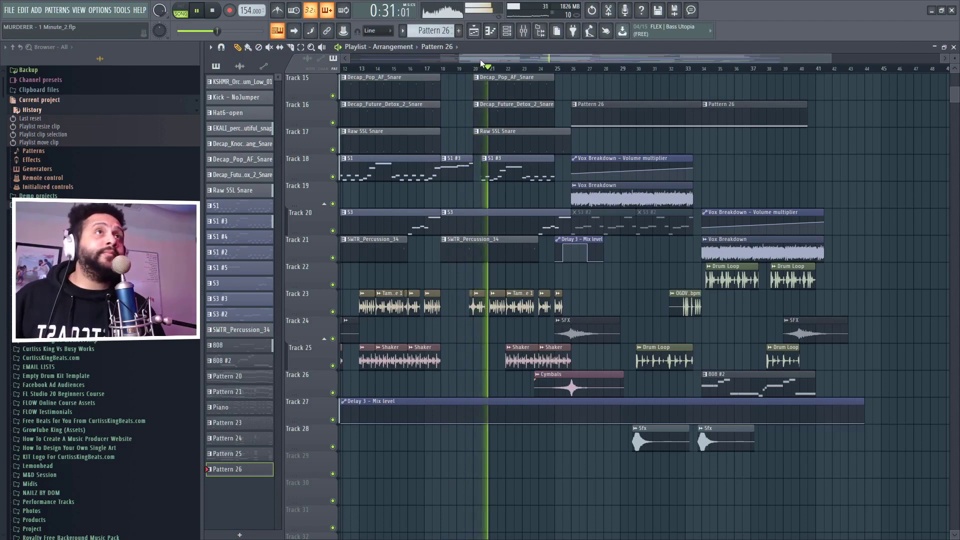
left_click_drag(481, 59, 504, 56)
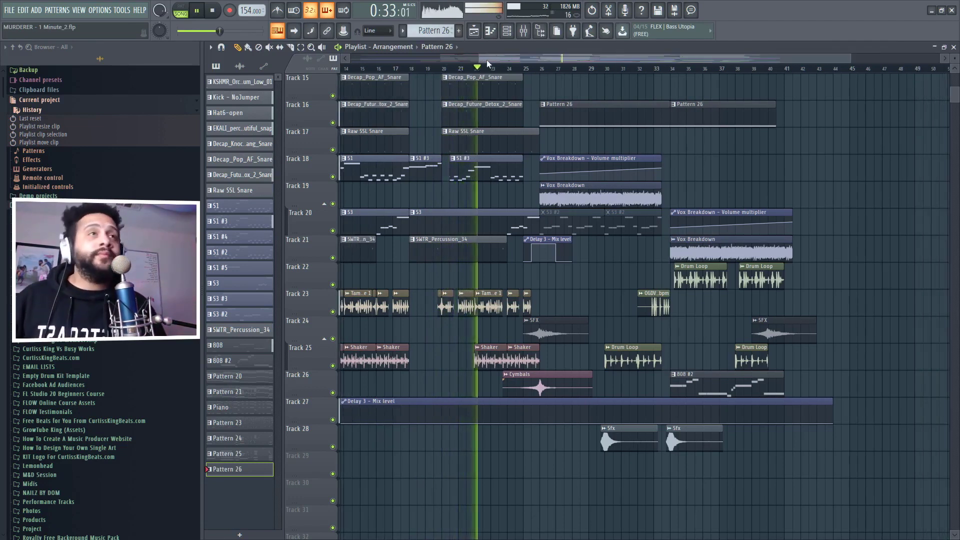
scroll(560, 173, "up", 6)
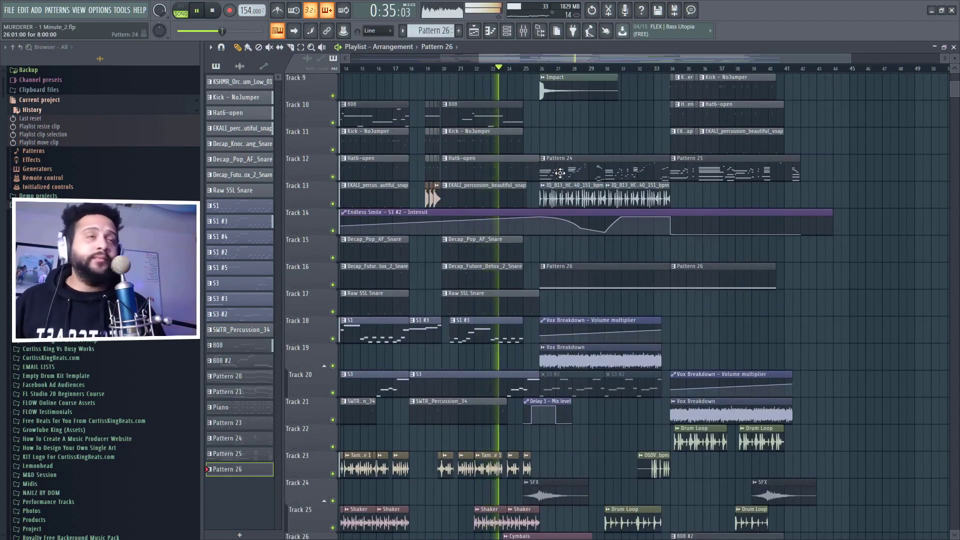
scroll(581, 124, "down", 6)
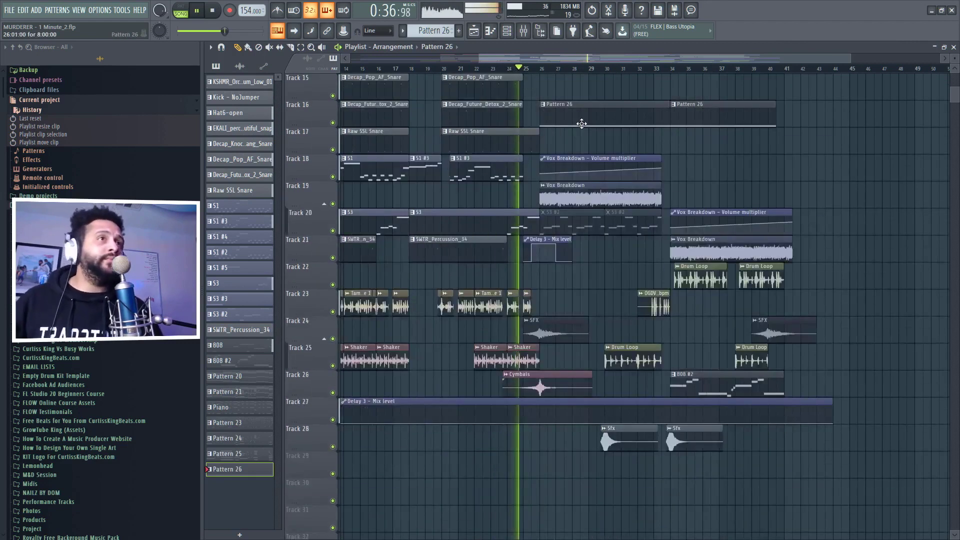
scroll(582, 123, "up", 5)
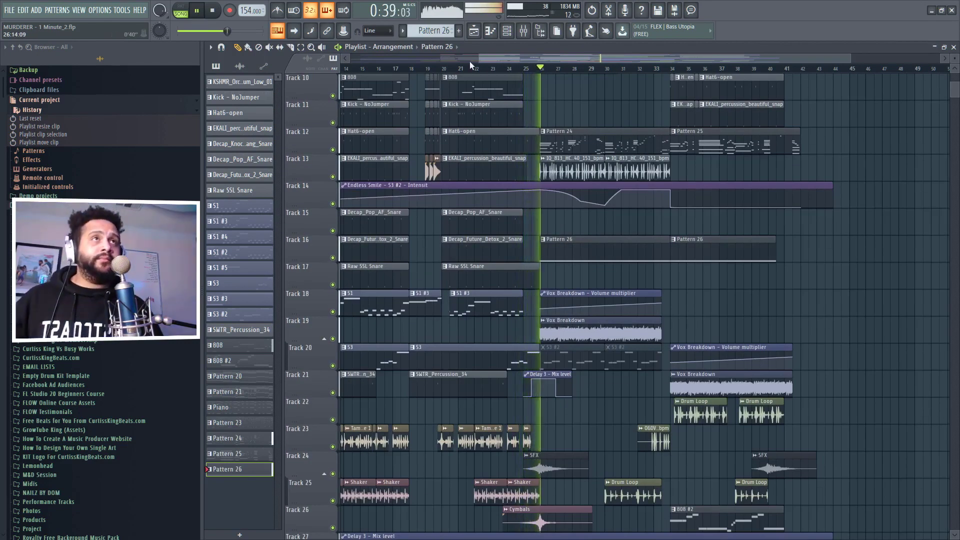
left_click_drag(461, 58, 591, 75)
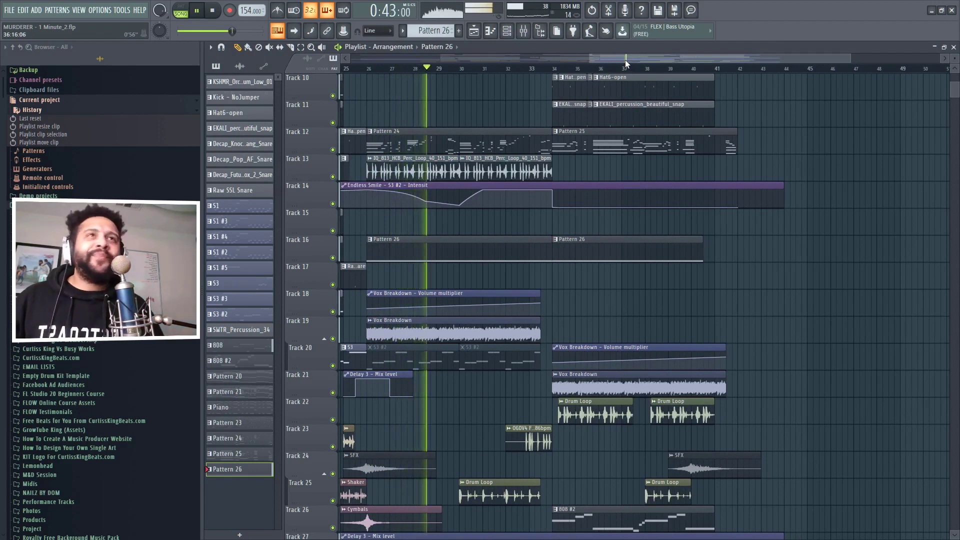
key("space")
Play the section where the drums enter, from bar 10 to about bar 12, and stop playback.
left_click_drag(591, 55, 354, 67)
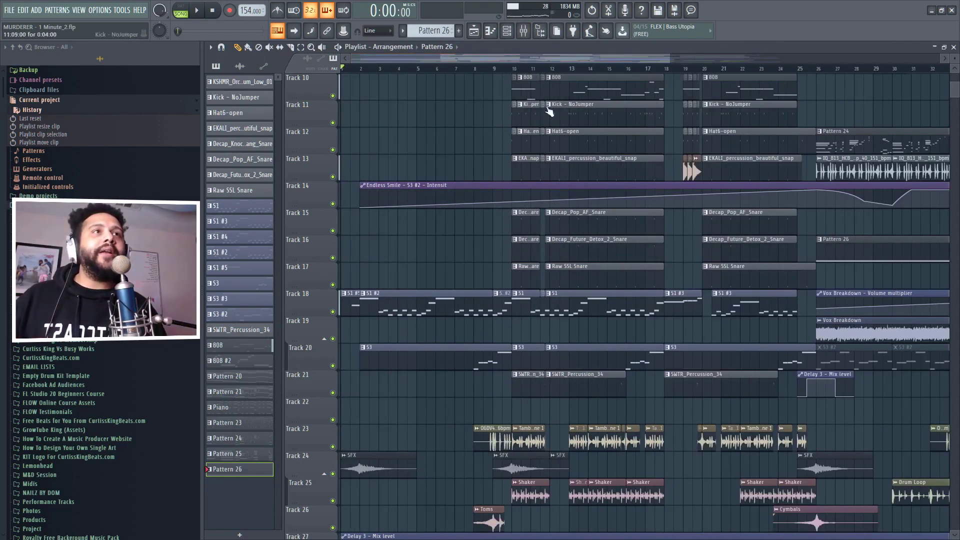
scroll(549, 111, "down", 3)
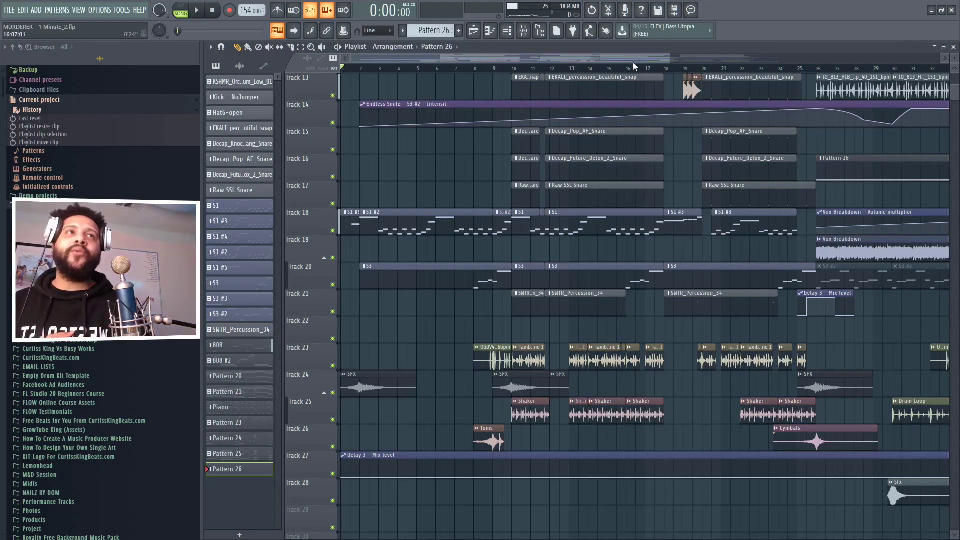
left_click_drag(632, 61, 663, 50)
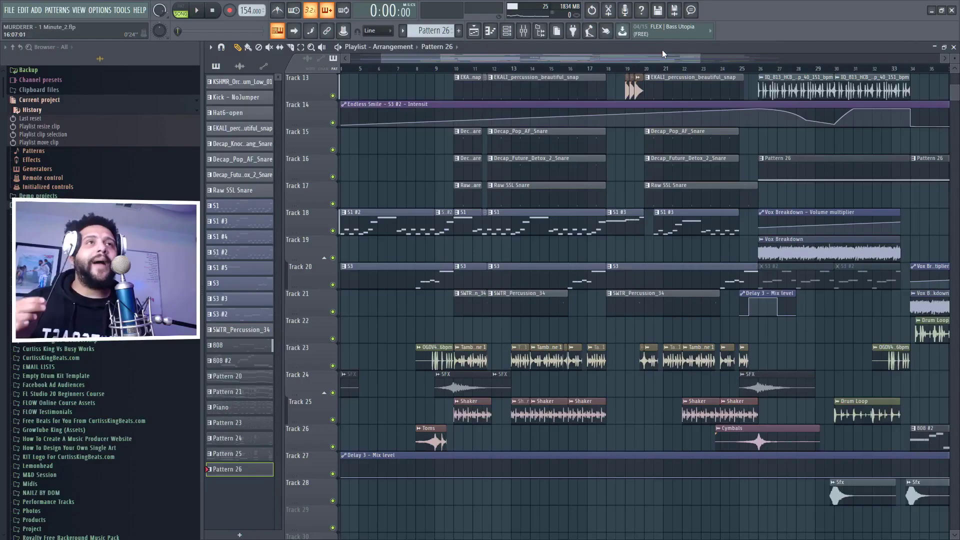
scroll(497, 145, "up", 6)
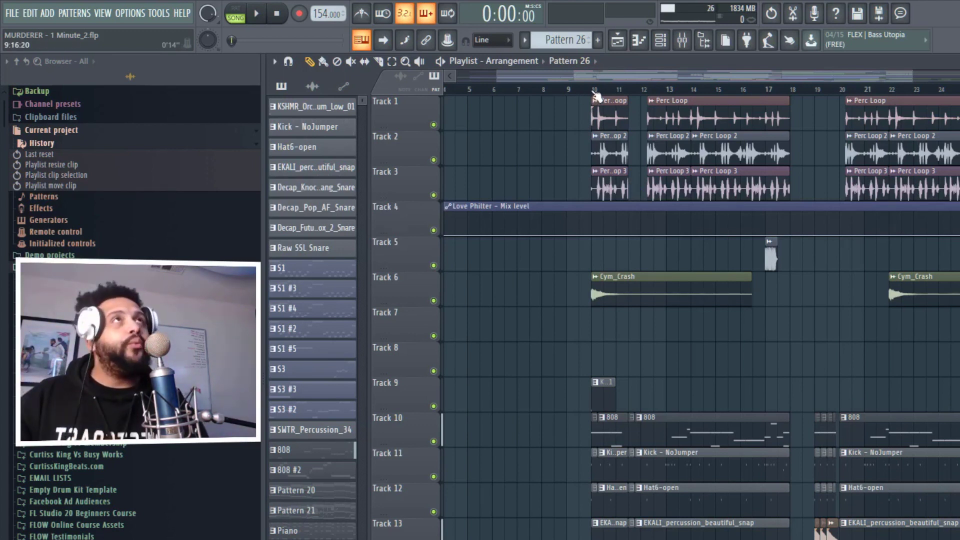
left_click(594, 92)
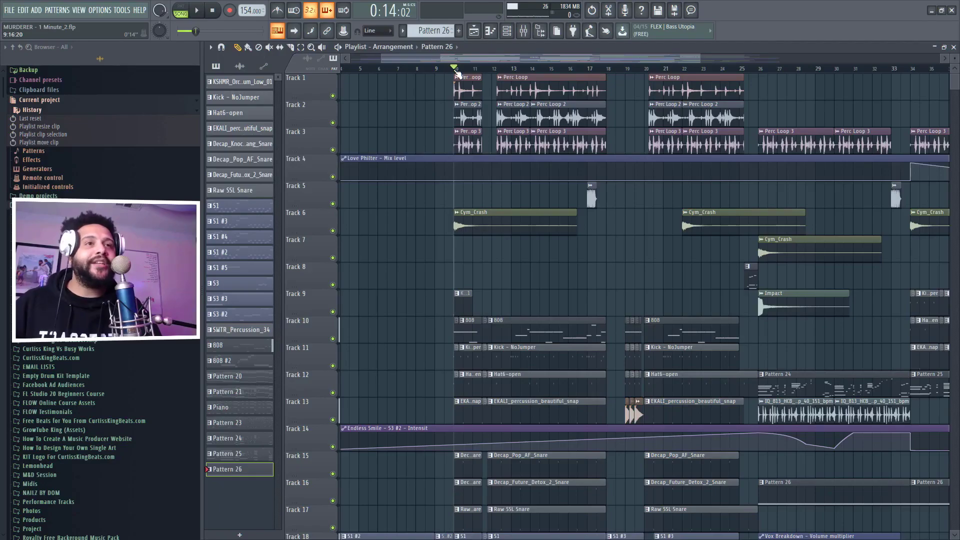
key("space")
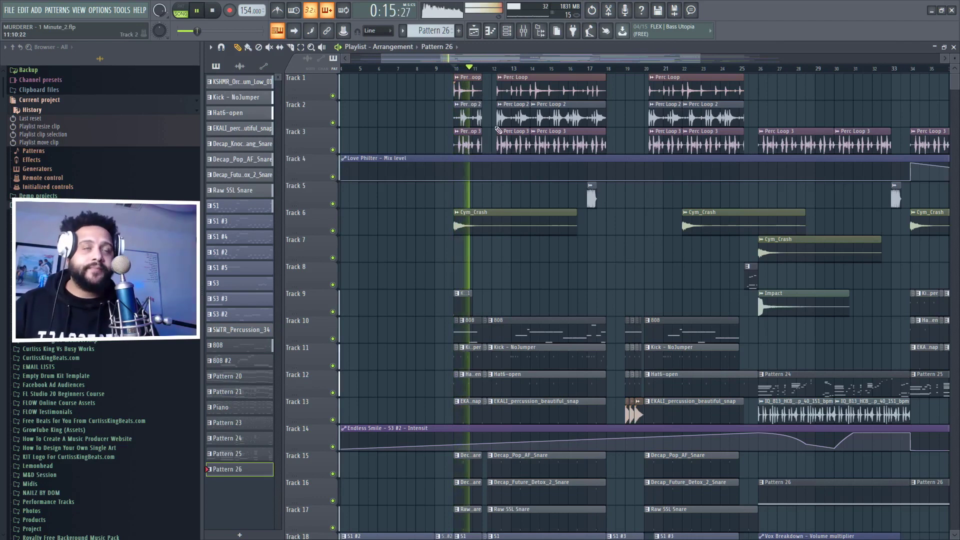
scroll(493, 122, "down", 3)
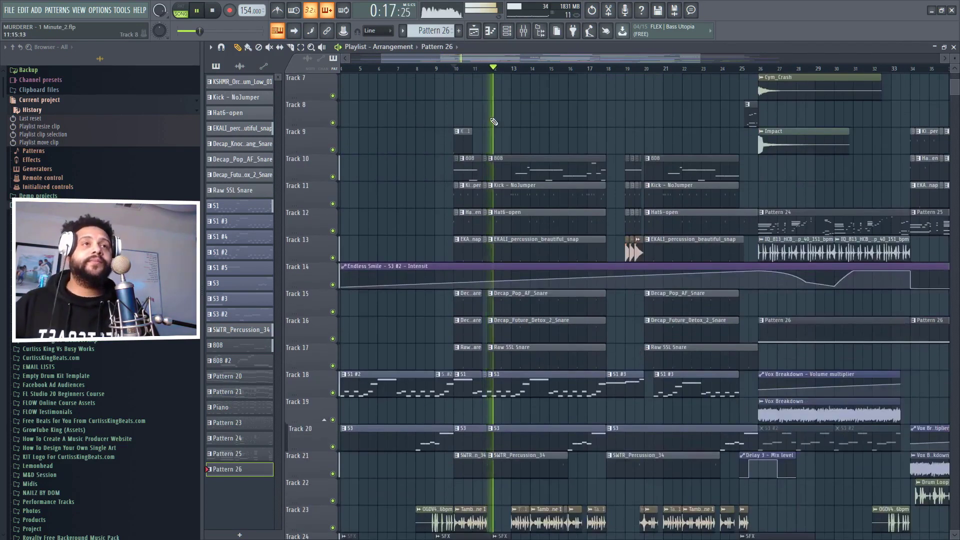
key("space")
scroll(494, 123, "up", 3)
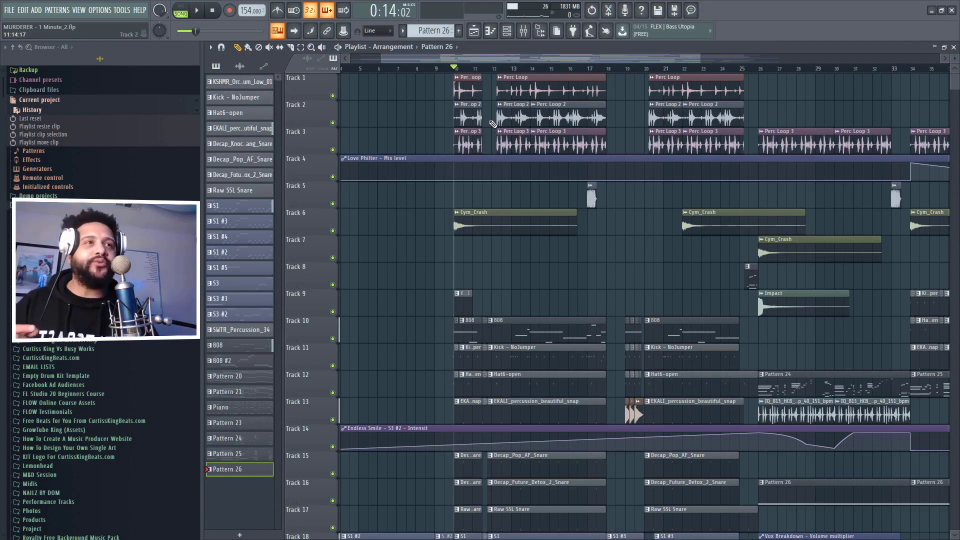
Play the arrangement from about bar 17 into the gap in the drum clips at bar 18, and stop playback.
scroll(535, 233, "down", 1)
scroll(621, 225, "down", 1)
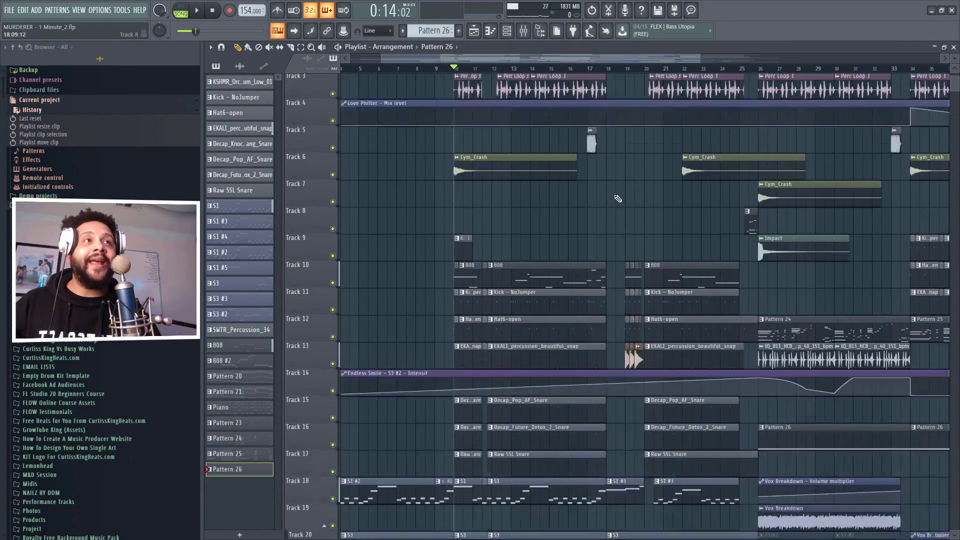
left_click(597, 74)
key("space")
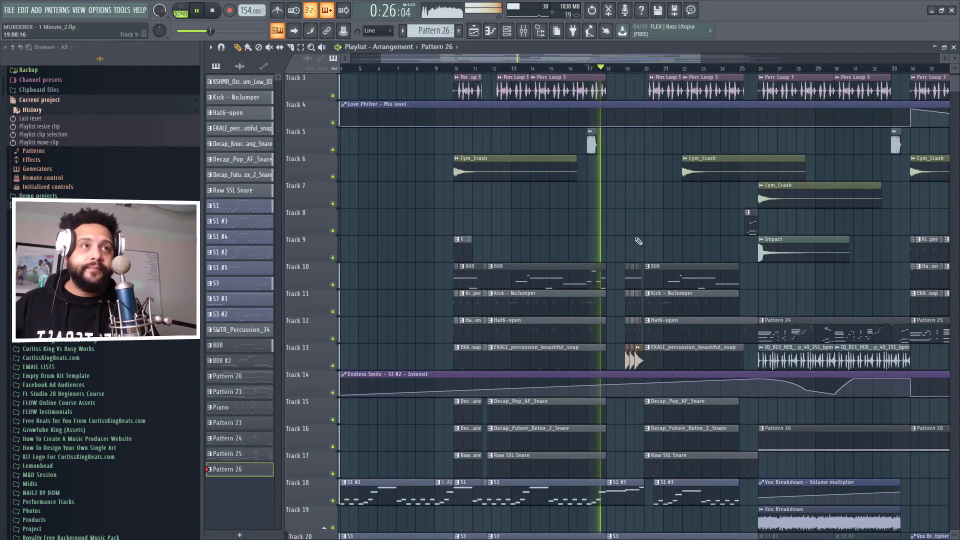
scroll(634, 238, "down", 5)
scroll(635, 237, "up", 6)
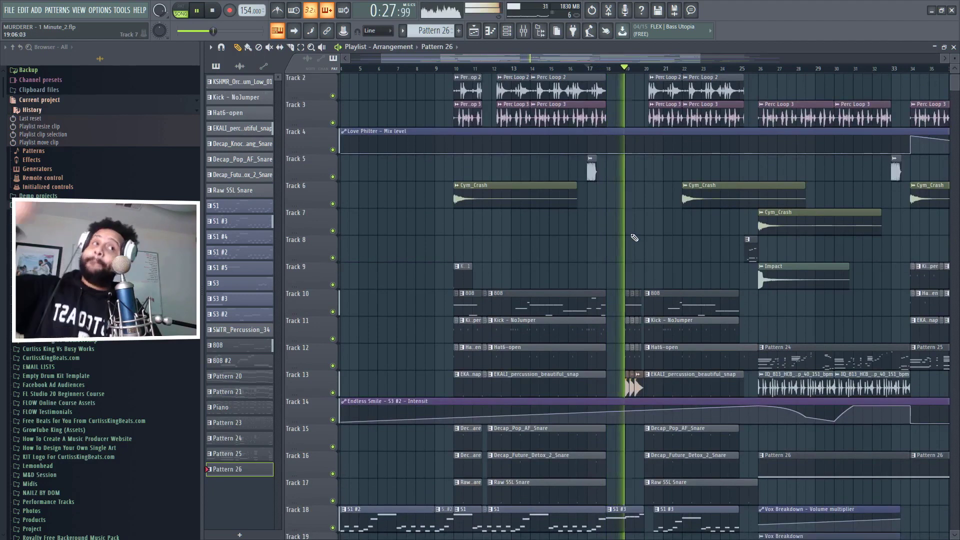
key("space")
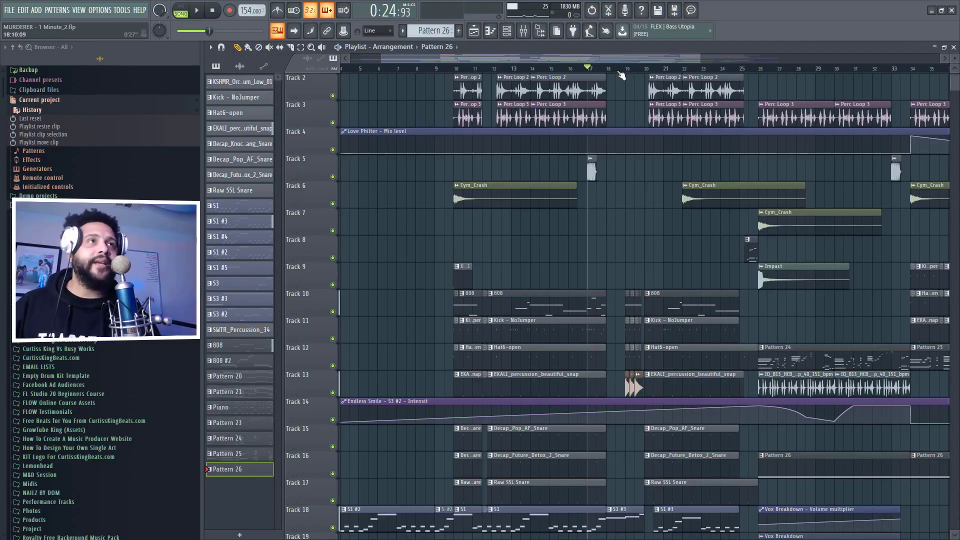
Play the transition from about bar 18 to where the drum clips resume near bar 20, and stop playback.
left_click(619, 68)
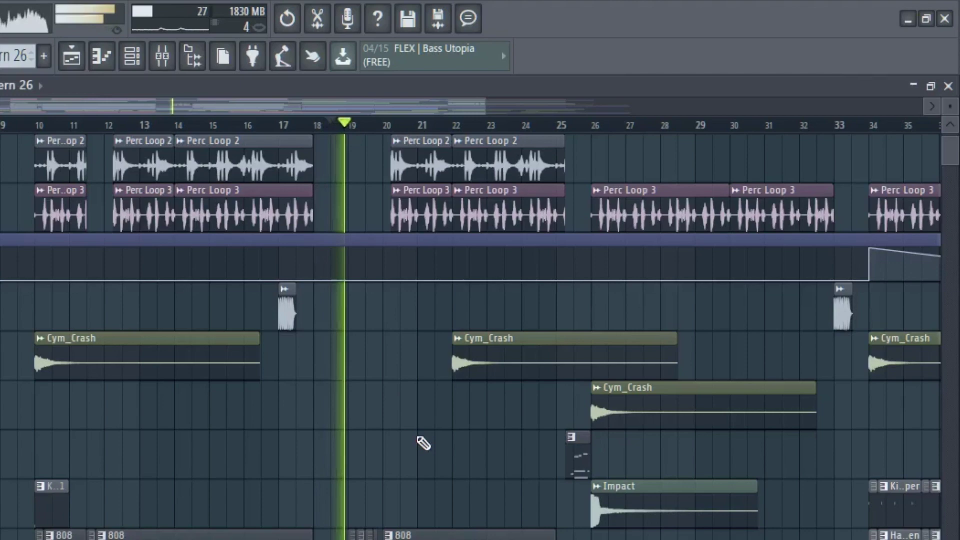
scroll(425, 444, "down", 10)
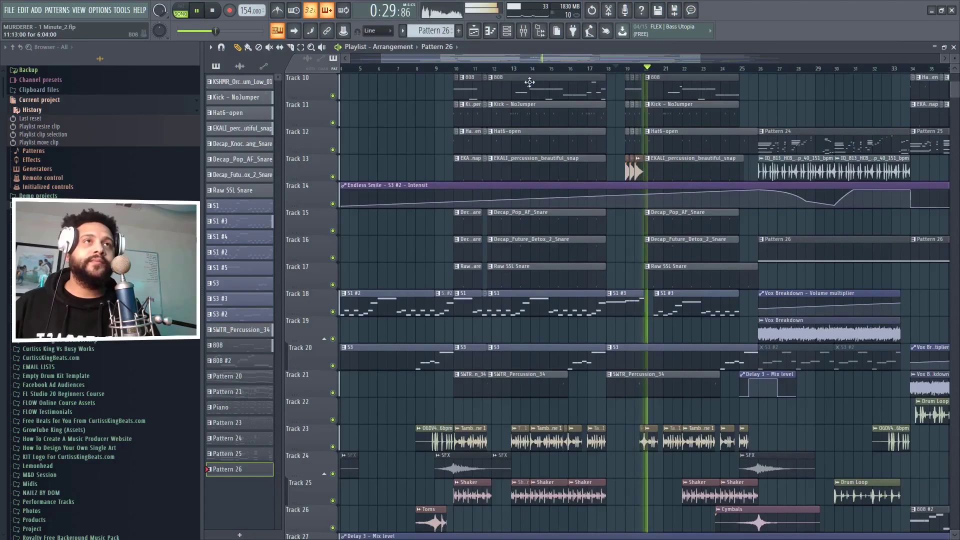
key("space")
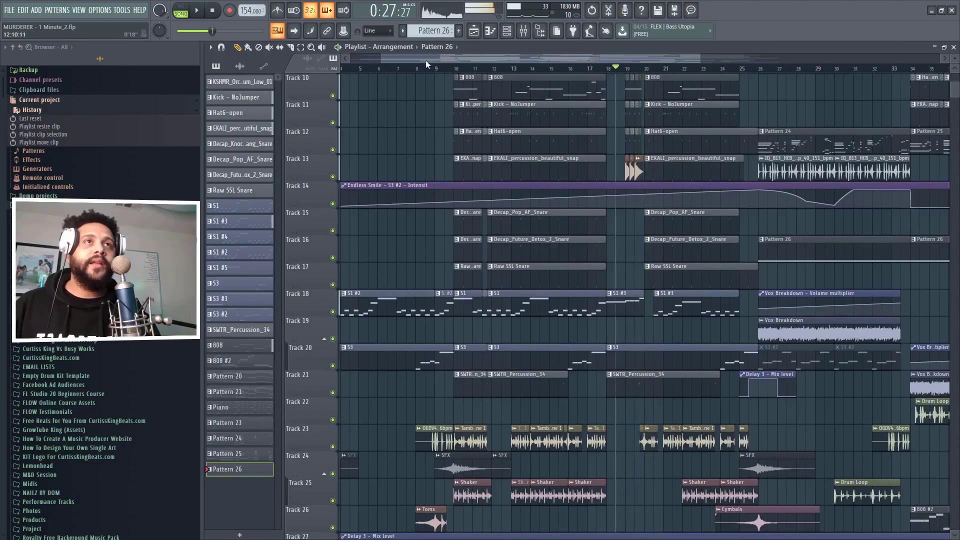
Consolidate the S1 pattern clip that starts around bar 12 on Track 18 into an audio clip.
left_click_drag(423, 68, 326, 69)
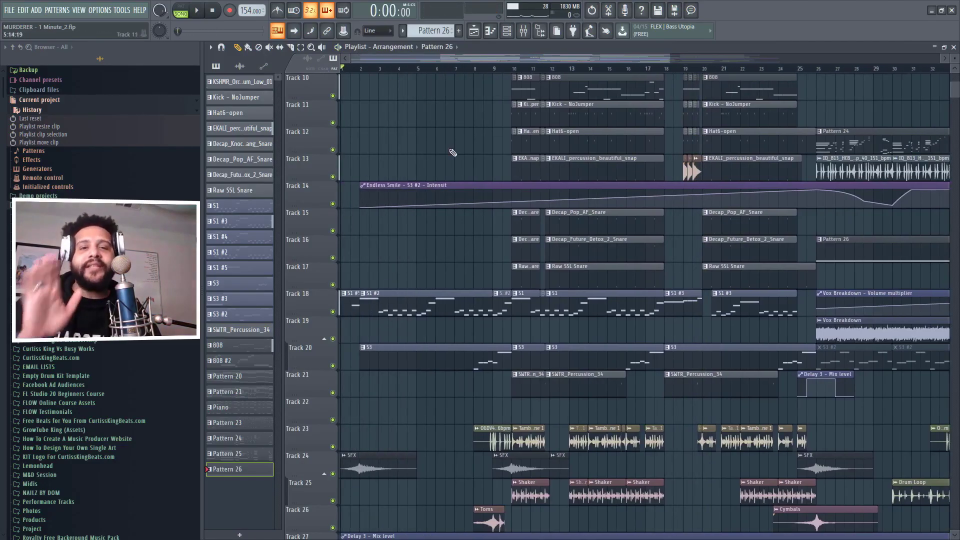
scroll(453, 153, "up", 9)
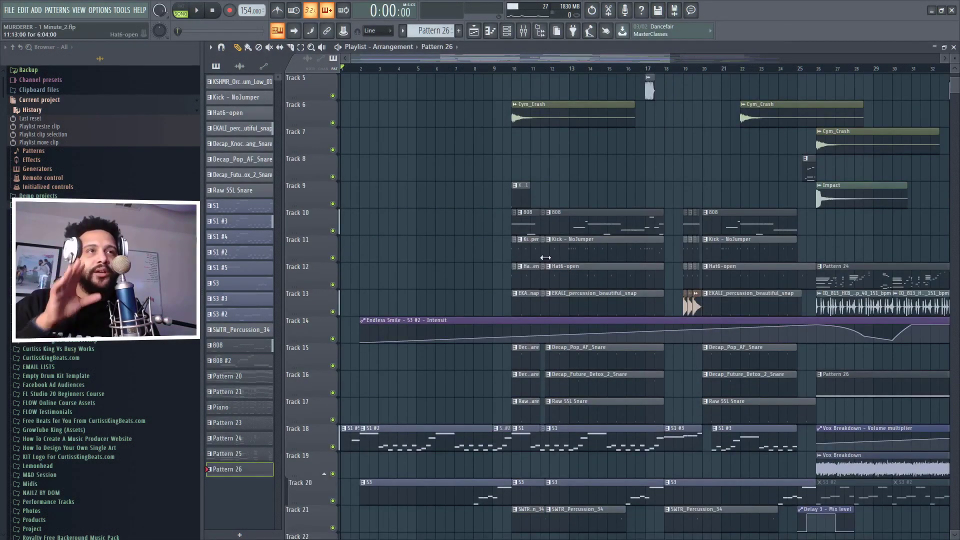
scroll(546, 257, "down", 5)
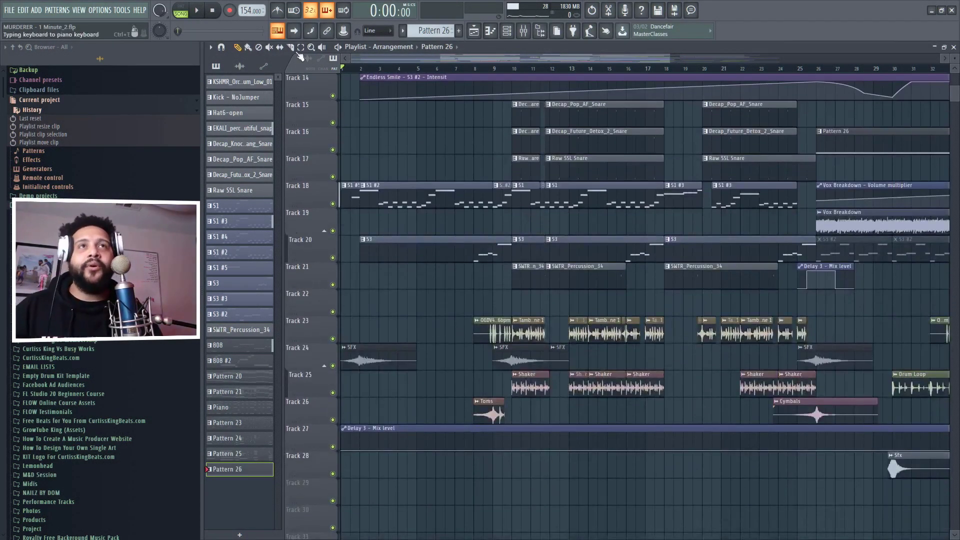
scroll(623, 201, "down", 2)
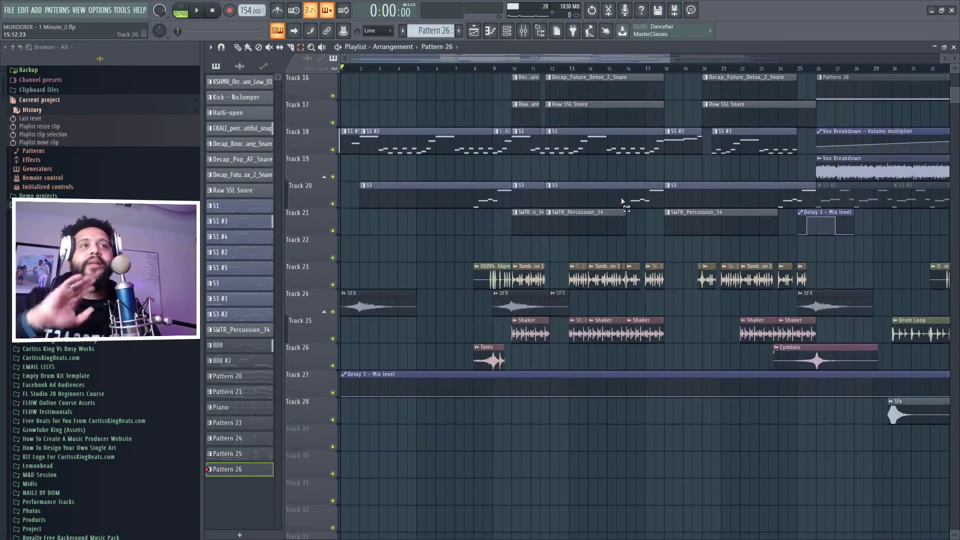
scroll(572, 284, "up", 5)
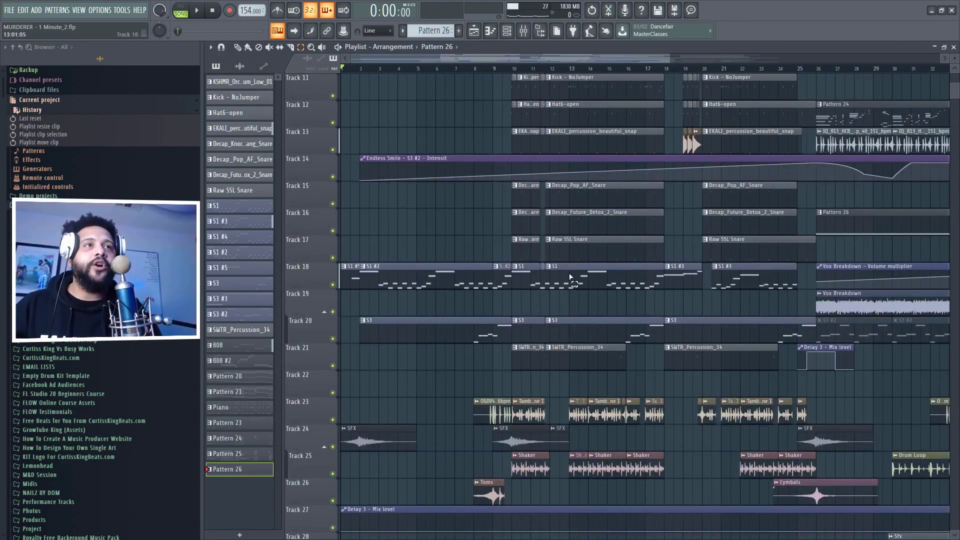
left_click(571, 277)
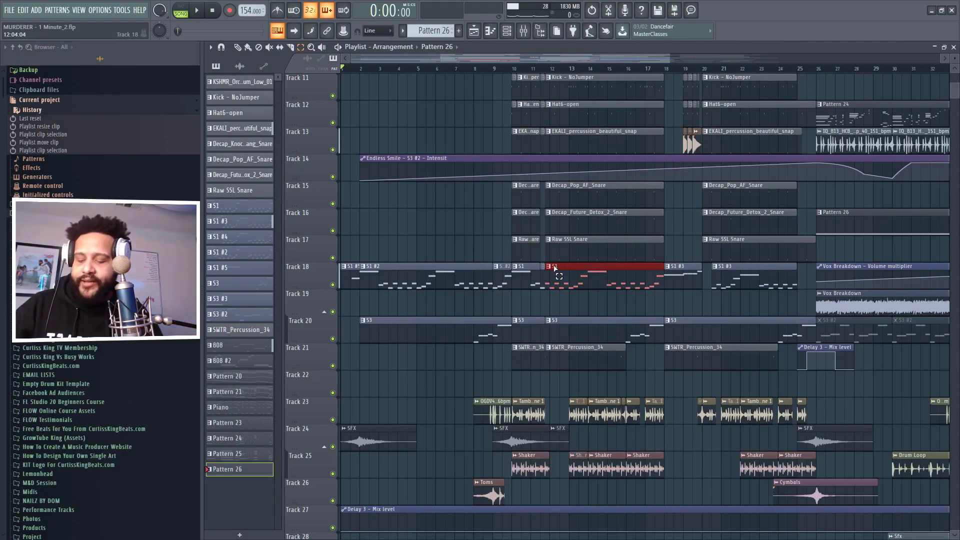
key("ctrl+alt+c")
left_click(556, 411)
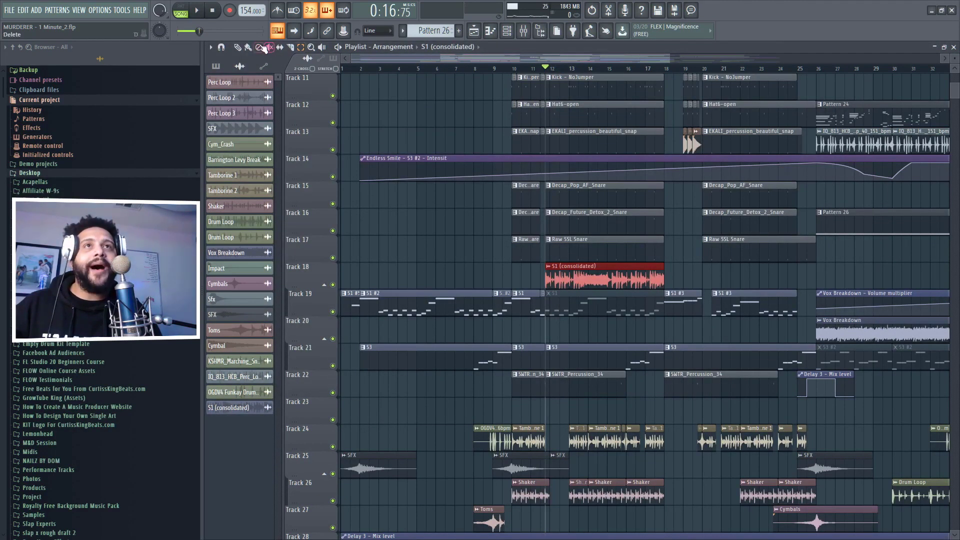
Solo Track 18, play the consolidated S1 audio clip from its start near bar 12, stop playback and unsolo the track.
left_click(238, 48)
scroll(596, 438, "up", 2)
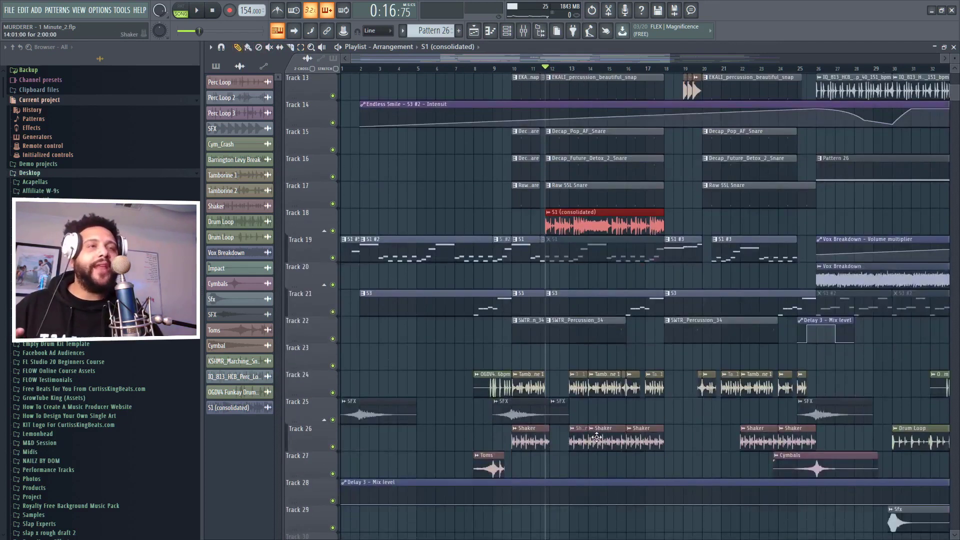
scroll(597, 438, "up", 2)
scroll(599, 173, "down", 1)
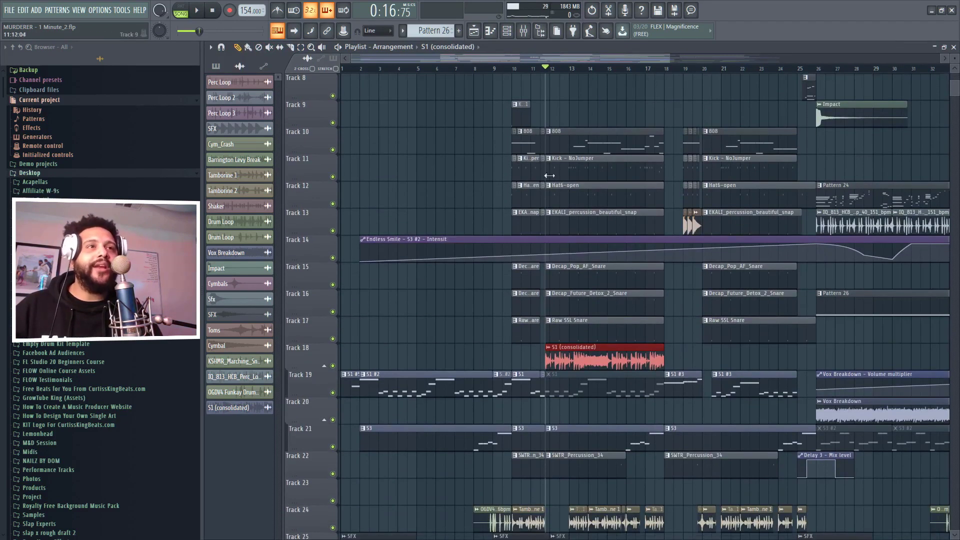
scroll(570, 230, "down", 3)
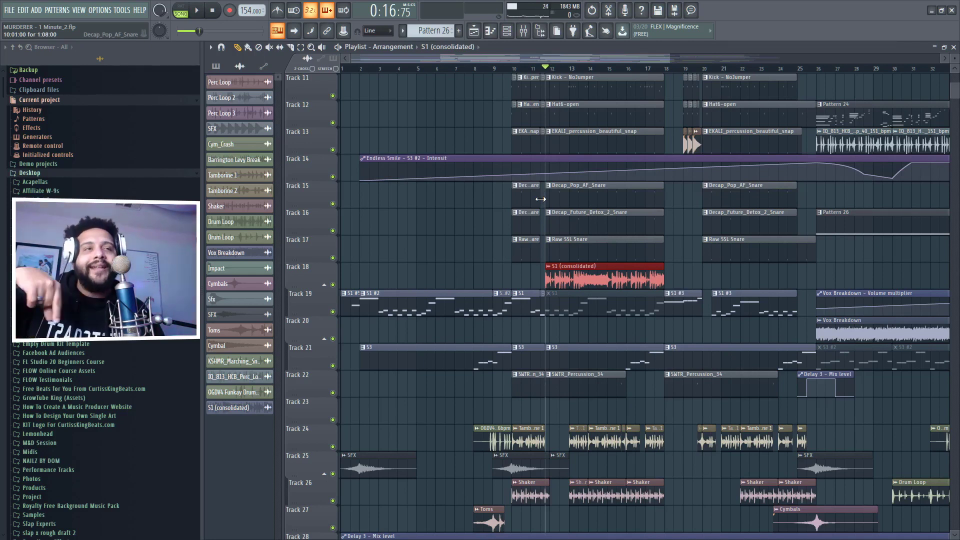
left_click_drag(352, 60, 438, 60)
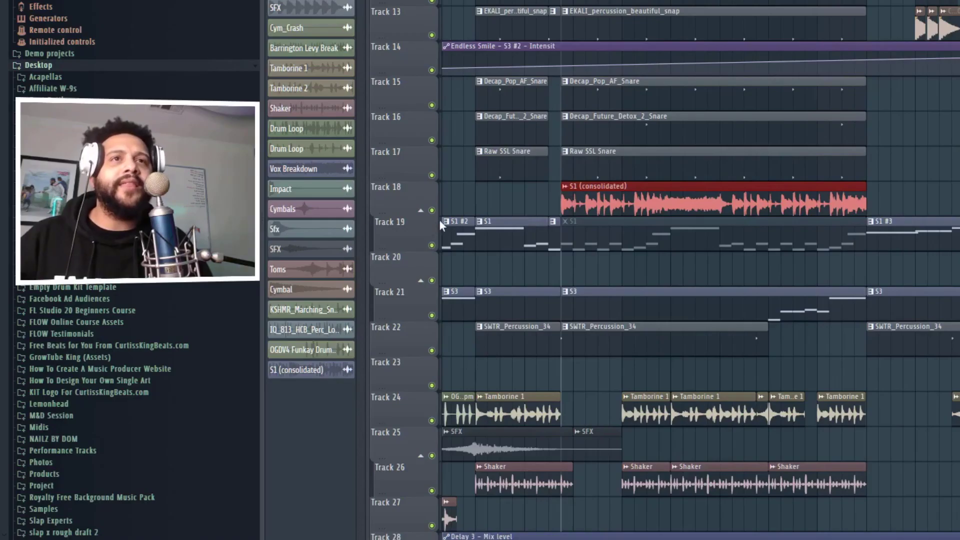
right_click(333, 285)
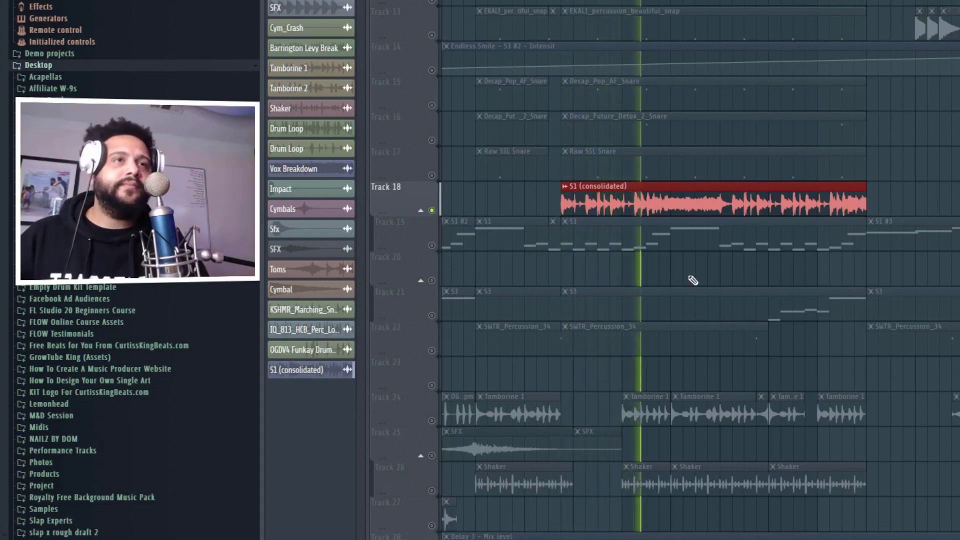
key("space")
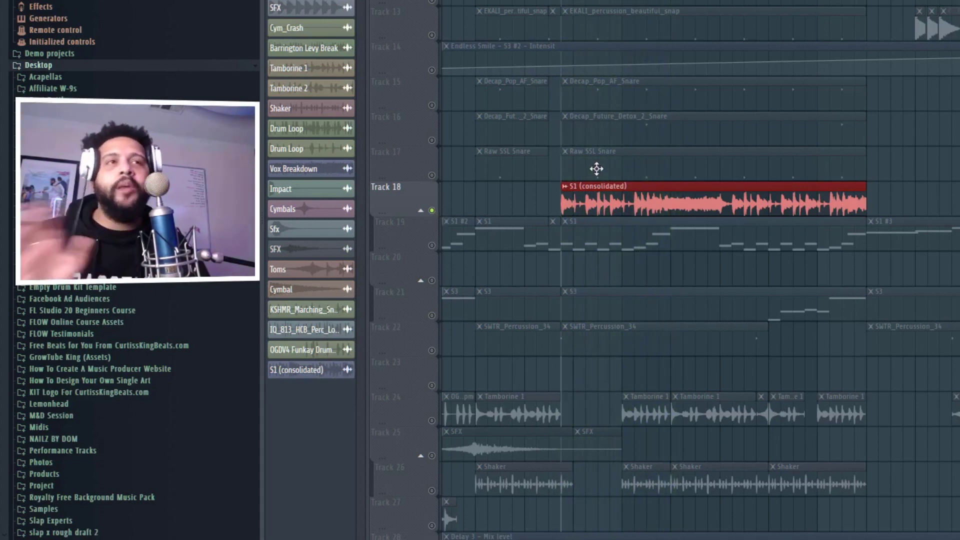
left_click(432, 211, "ctrl")
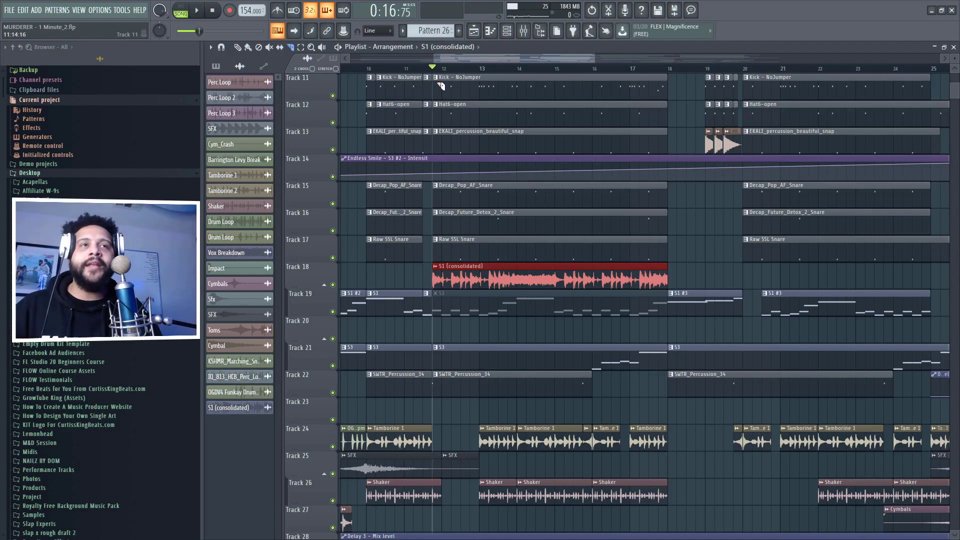
Play the full mix briefly from the start of the consolidated S1 clip, stop, and set the play position to bar 10.
key("space")
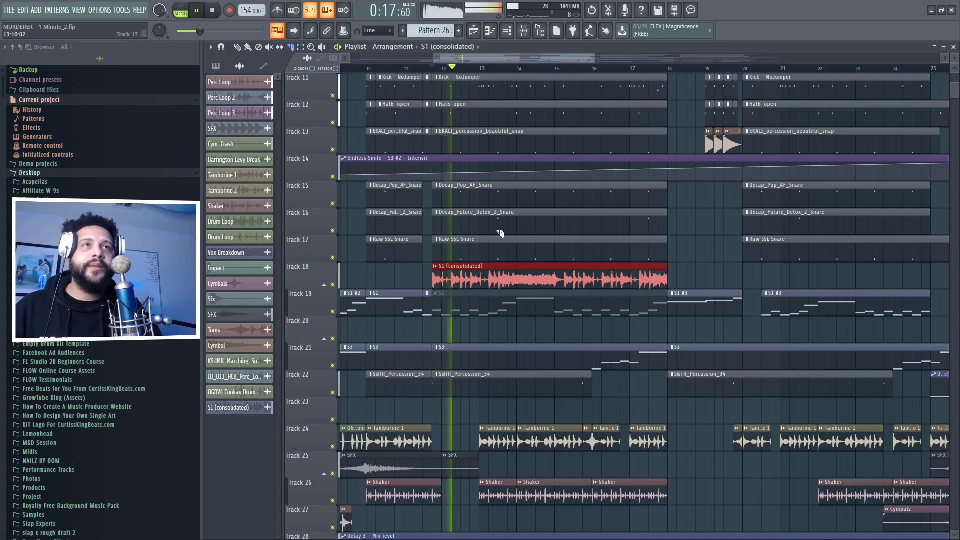
key("space")
left_click(368, 68)
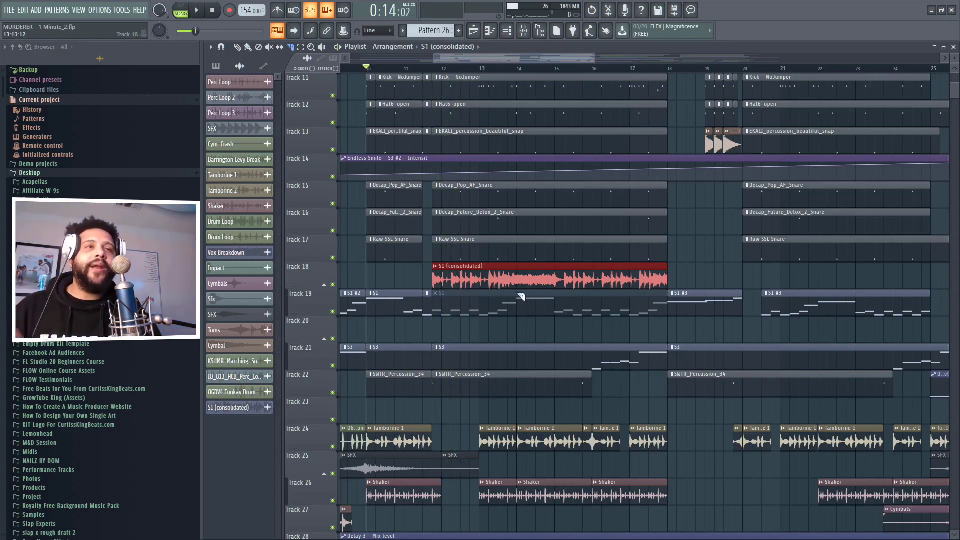
Play the arrangement from bar 10 until just past bar 12, and stop playback.
scroll(640, 289, "down", 3)
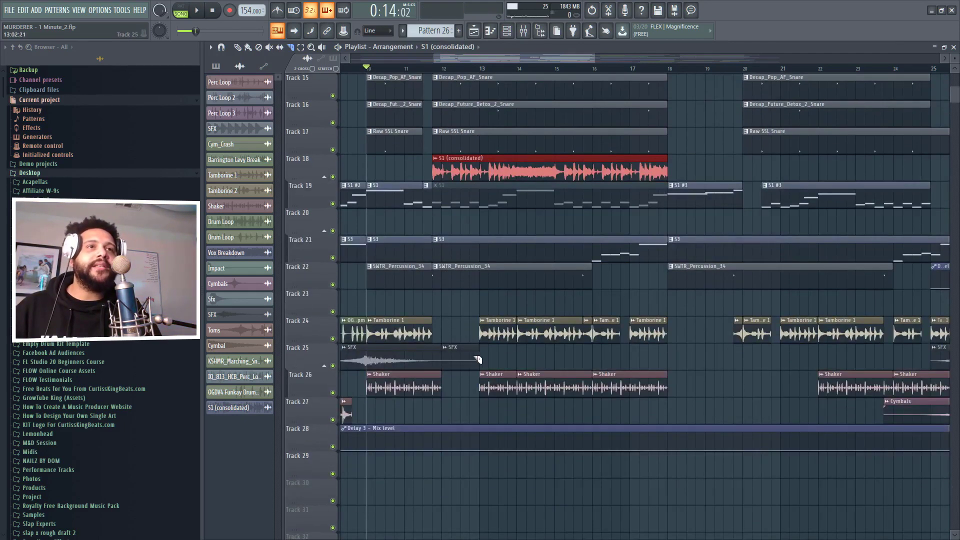
scroll(620, 348, "up", 10)
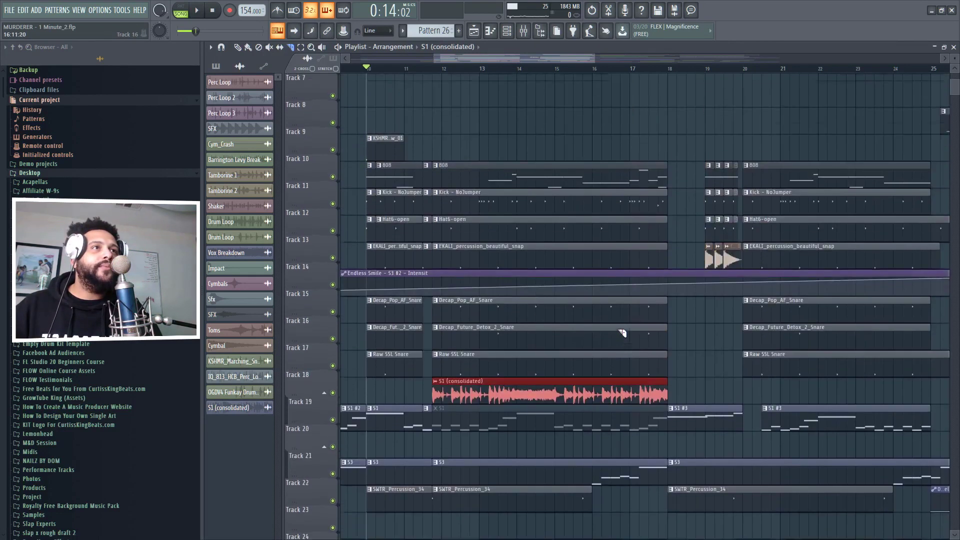
scroll(636, 302, "down", 10)
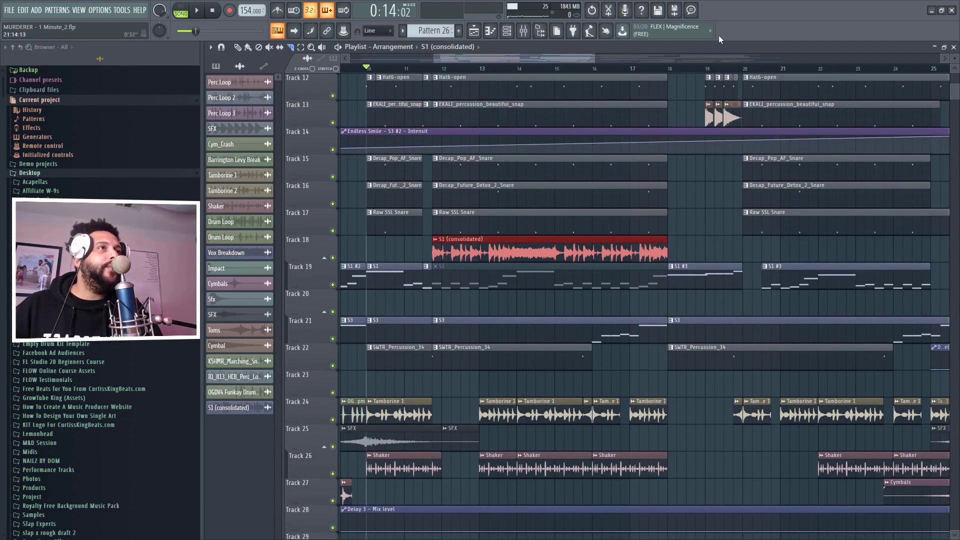
scroll(501, 377, "down", 5)
scroll(501, 376, "up", 7)
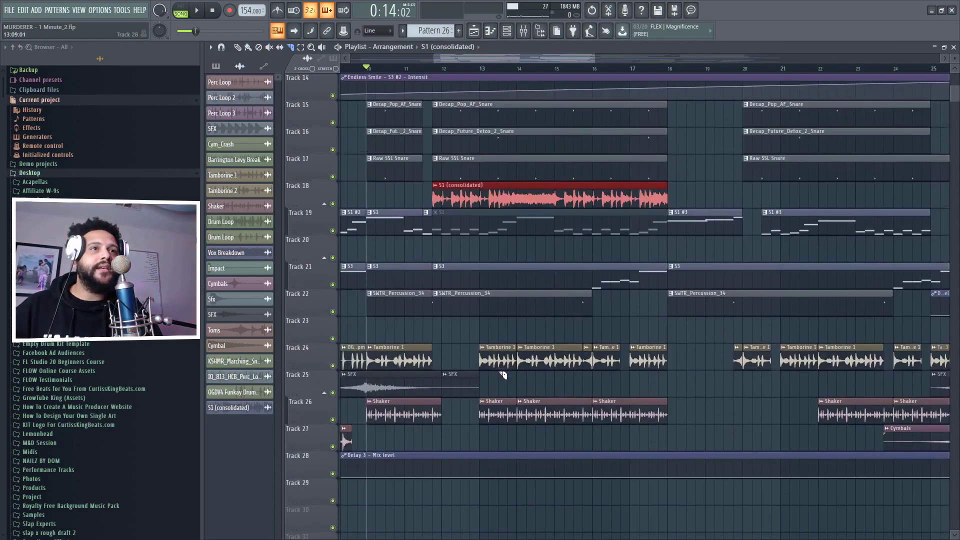
scroll(452, 295, "down", 1)
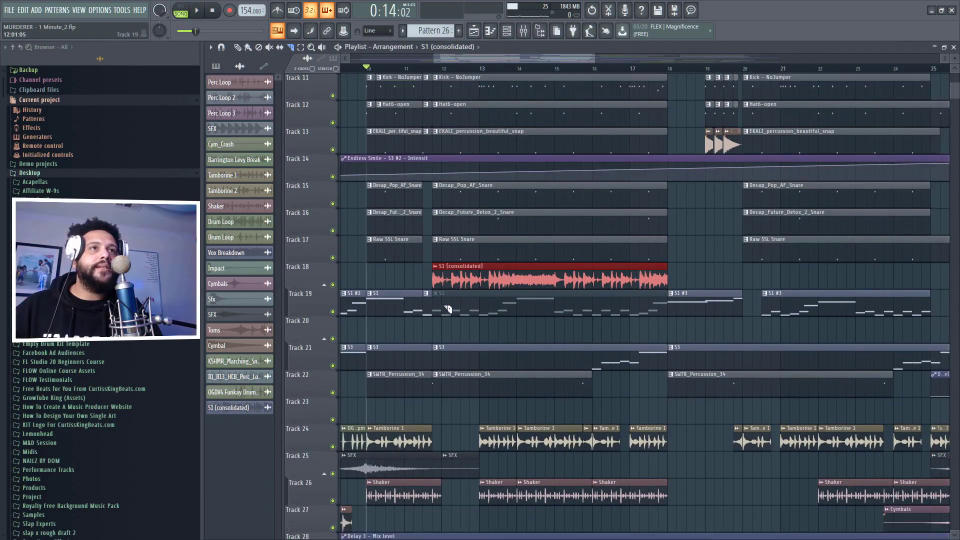
key("space")
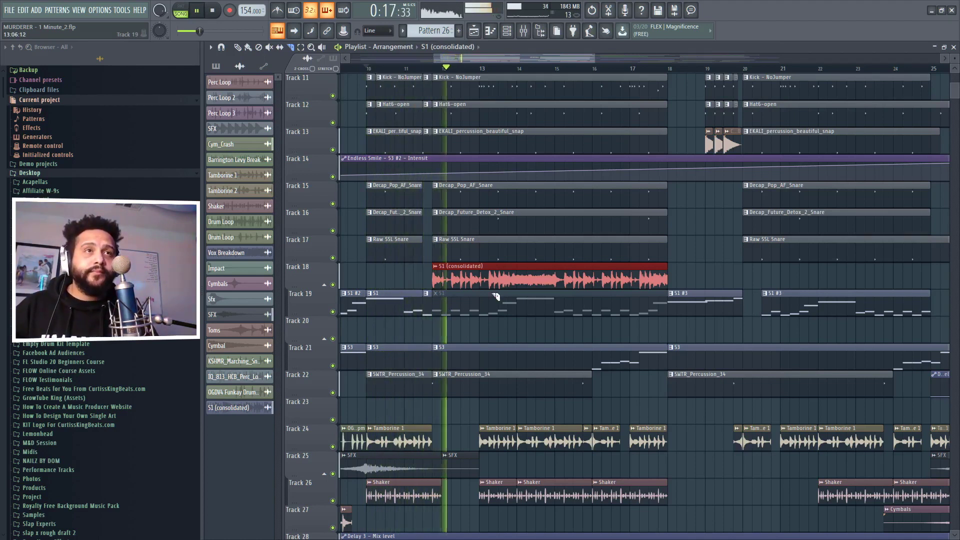
key("space")
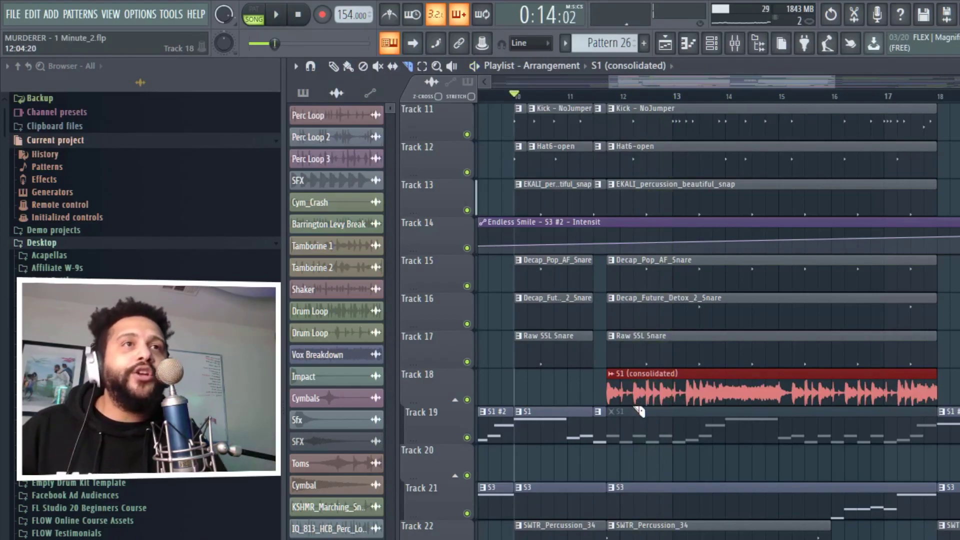
Slice the S1 audio clip on Track 18 at about bars 12.25 and 12.5, and delete the short piece between the cuts.
left_click_drag(637, 411, 635, 372)
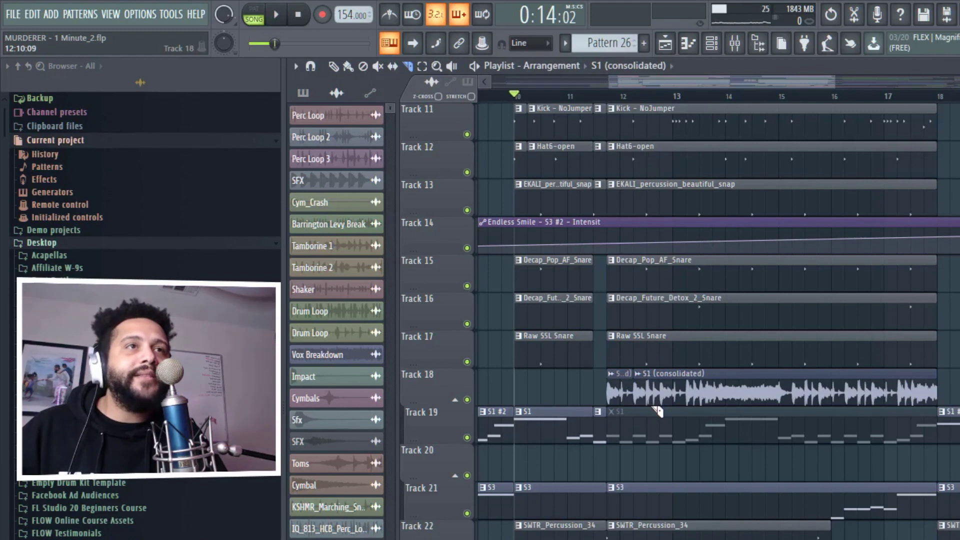
left_click_drag(654, 409, 647, 366)
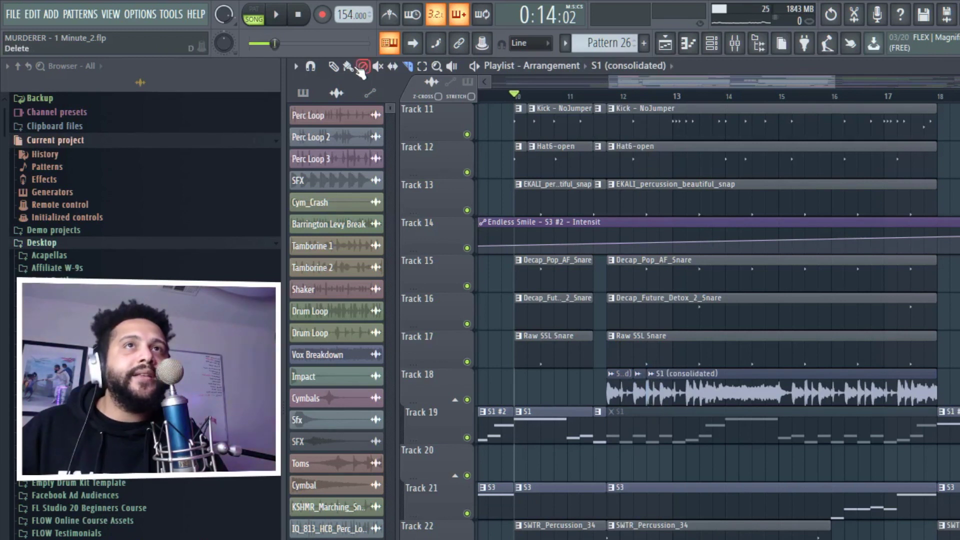
left_click(334, 66)
left_click(553, 96)
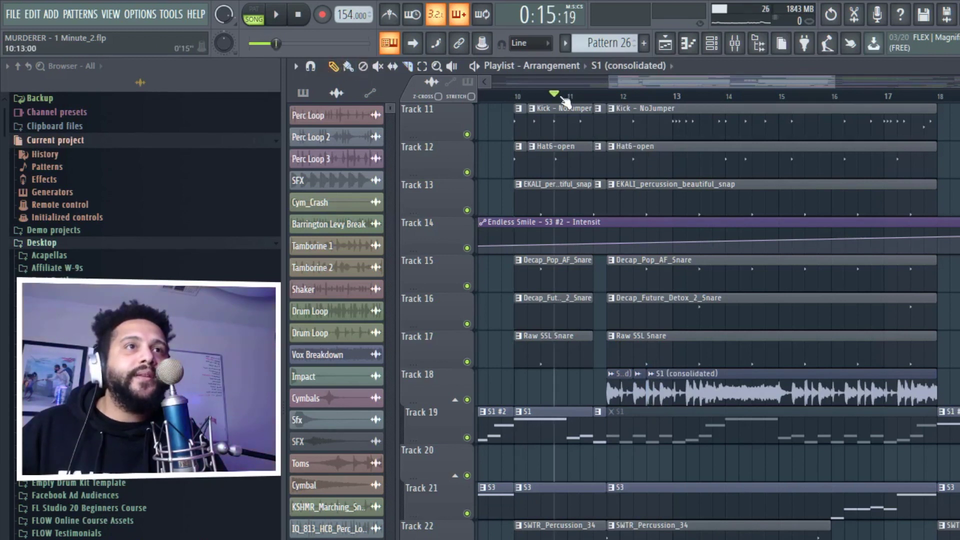
right_click(638, 407)
Play across the new gap in the S1 audio, stop, and trim the start of the remaining long clip to bar 13.
key("space")
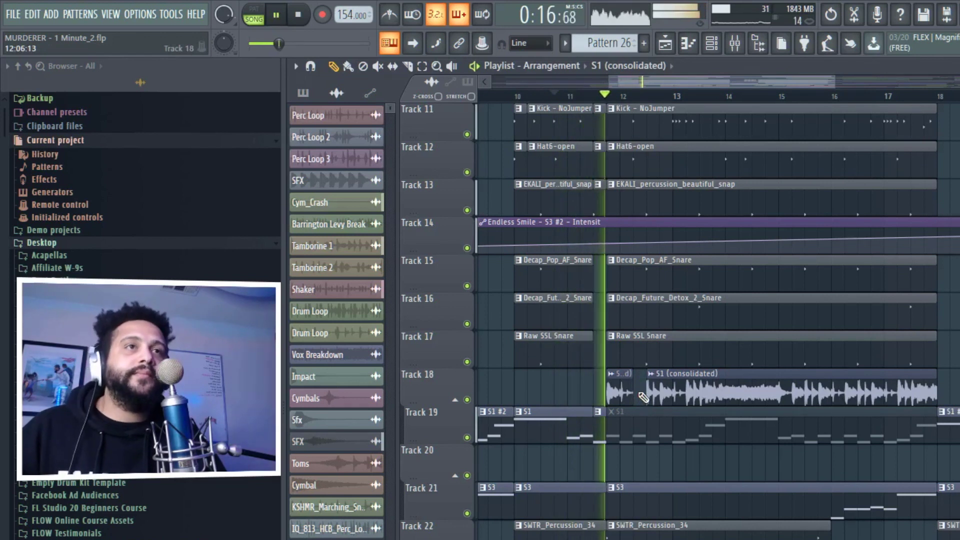
key("space")
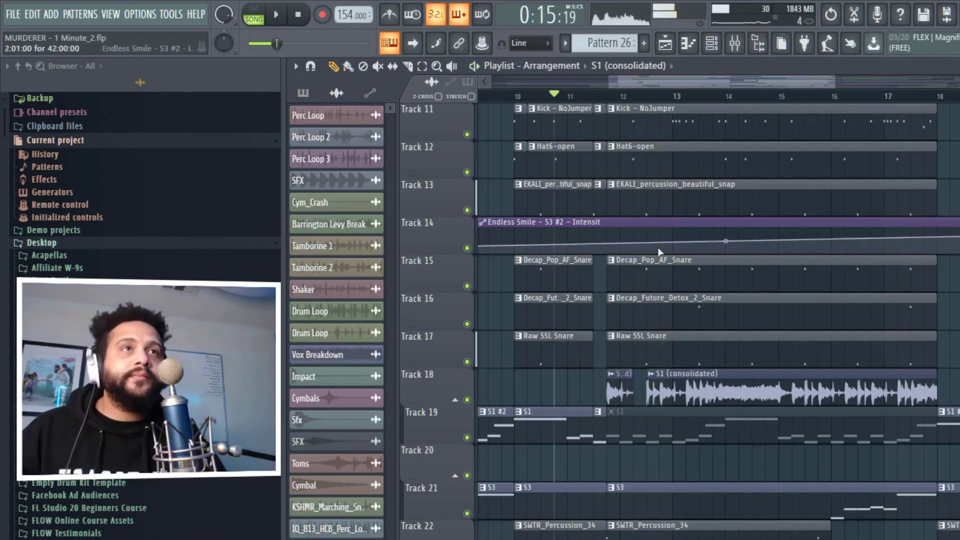
left_click_drag(648, 397, 680, 397)
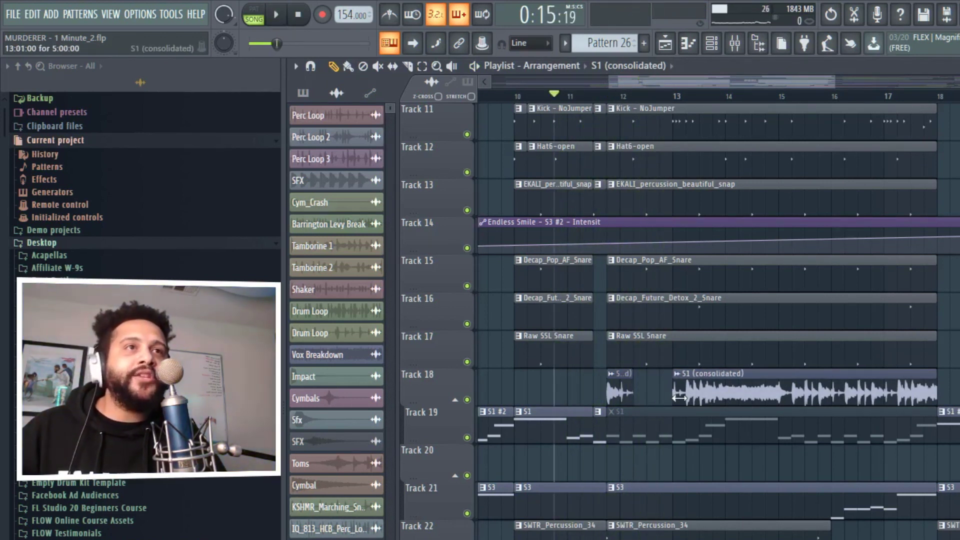
Play the edited melody dropout from about bar 10.75 until past bar 13, and stop playback.
key("space")
scroll(679, 398, "down", 3)
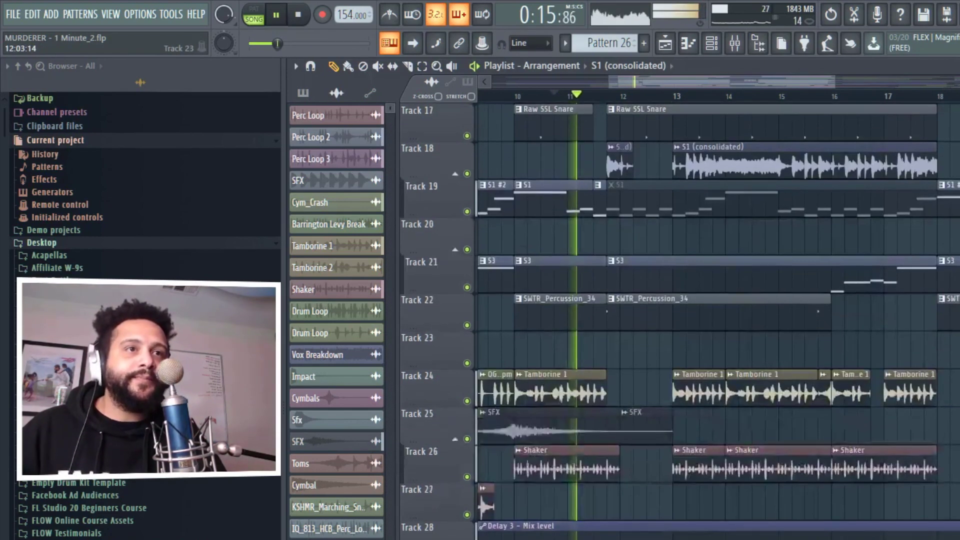
scroll(613, 128, "up", 7)
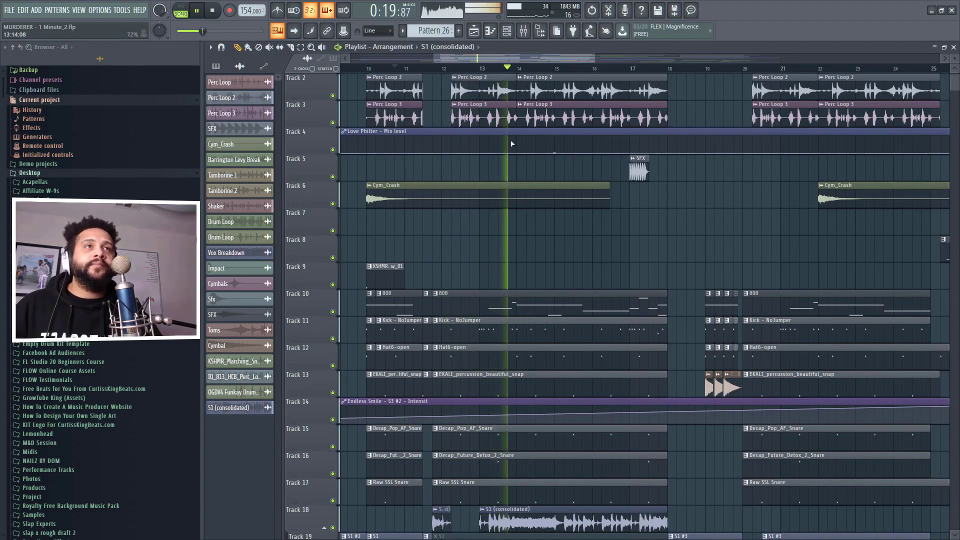
key("space")
scroll(536, 179, "down", 9)
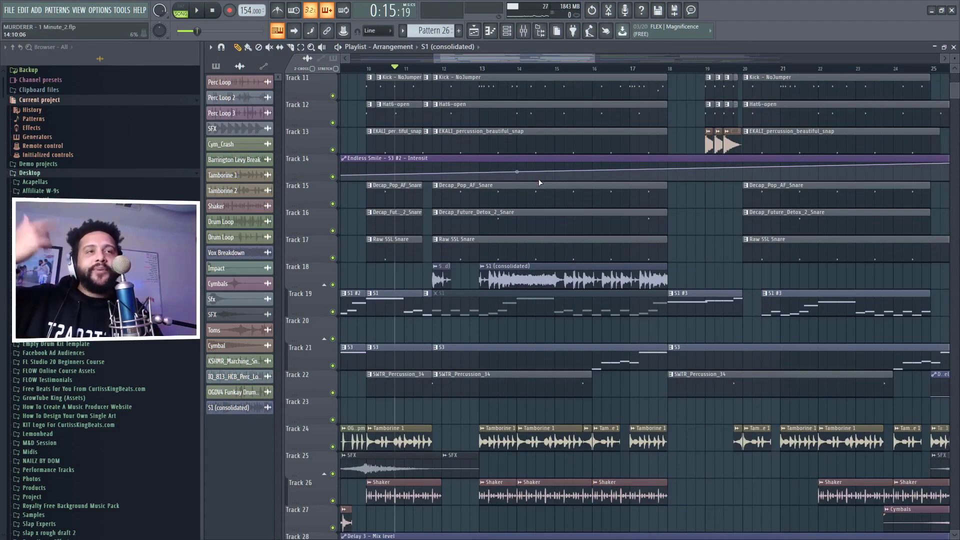
scroll(525, 172, "up", 10)
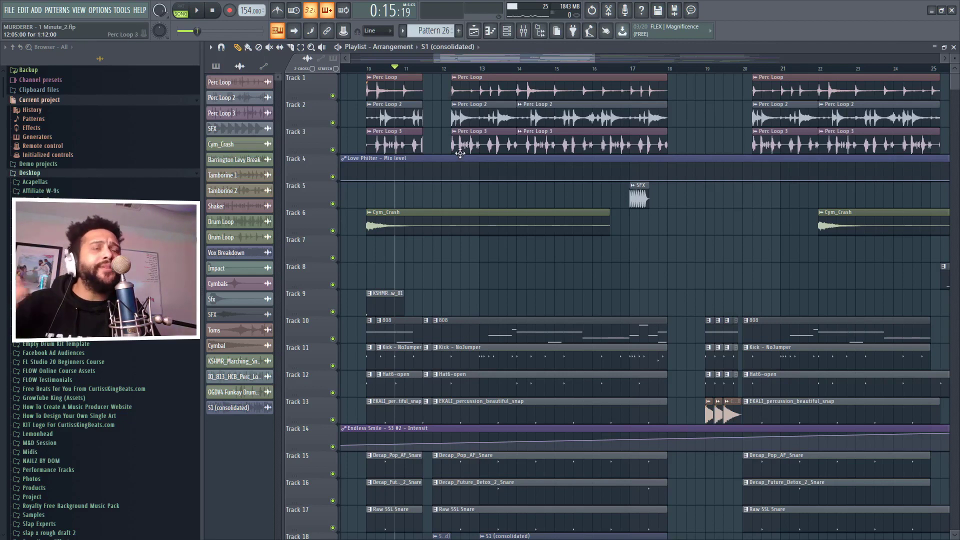
scroll(460, 155, "down", 6)
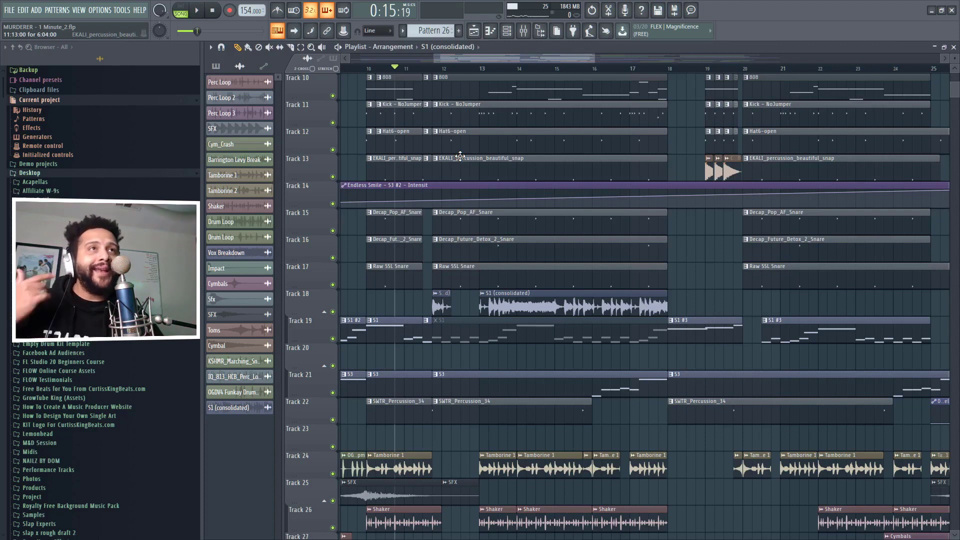
Solo Track 5, play its SFX clip from just before bar 17, and stop playback.
scroll(459, 159, "up", 9)
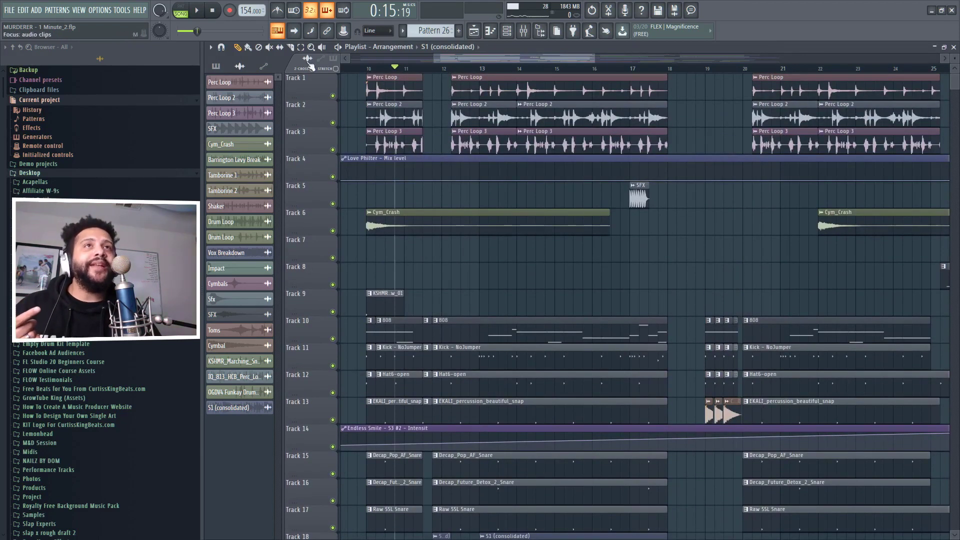
left_click(290, 47)
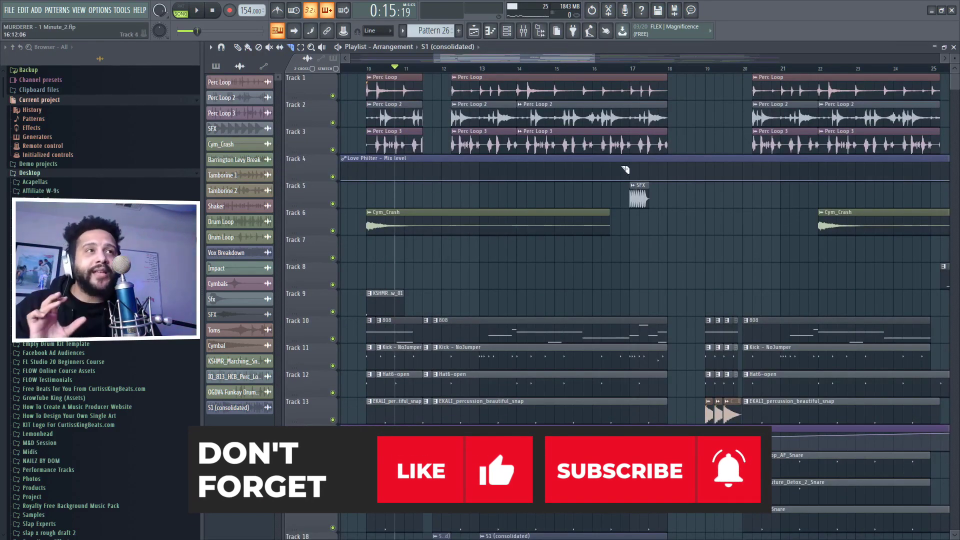
right_click(333, 204)
left_click(625, 68)
key("space")
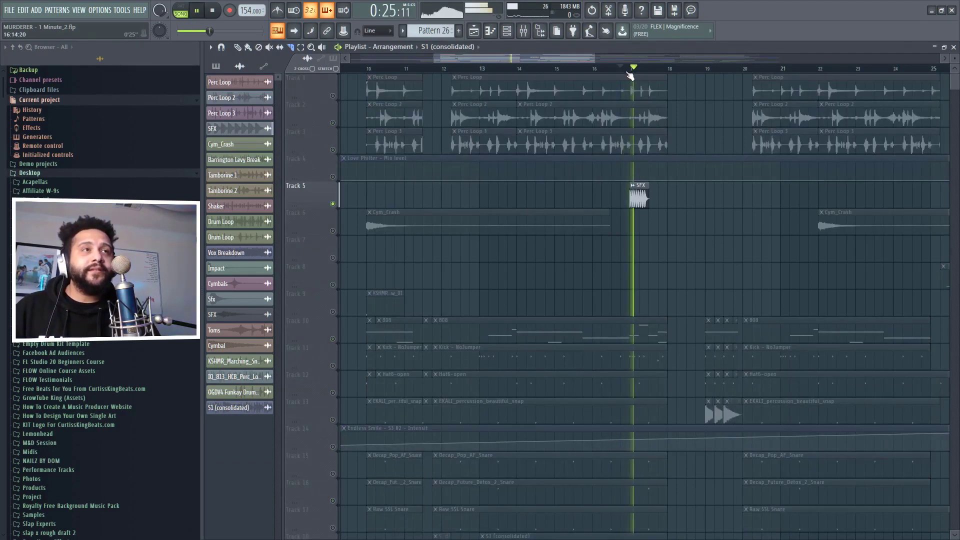
key("space")
Solo Track 24, play its drum fill and Tamborine 1 clips from shortly after bar 8 until past bar 10, and stop playback.
scroll(425, 215, "down", 3)
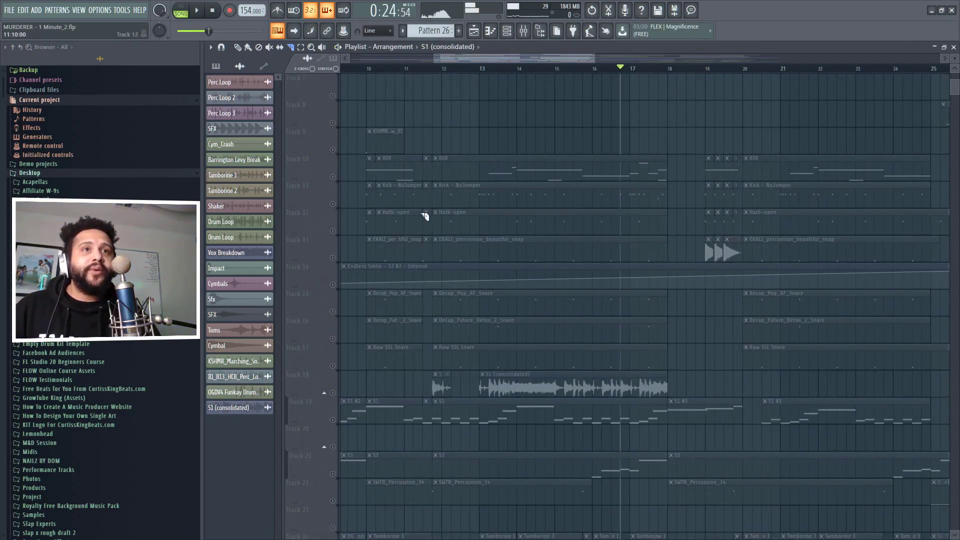
scroll(391, 67, "left", 3)
scroll(470, 291, "down", 6)
scroll(507, 312, "left", 2)
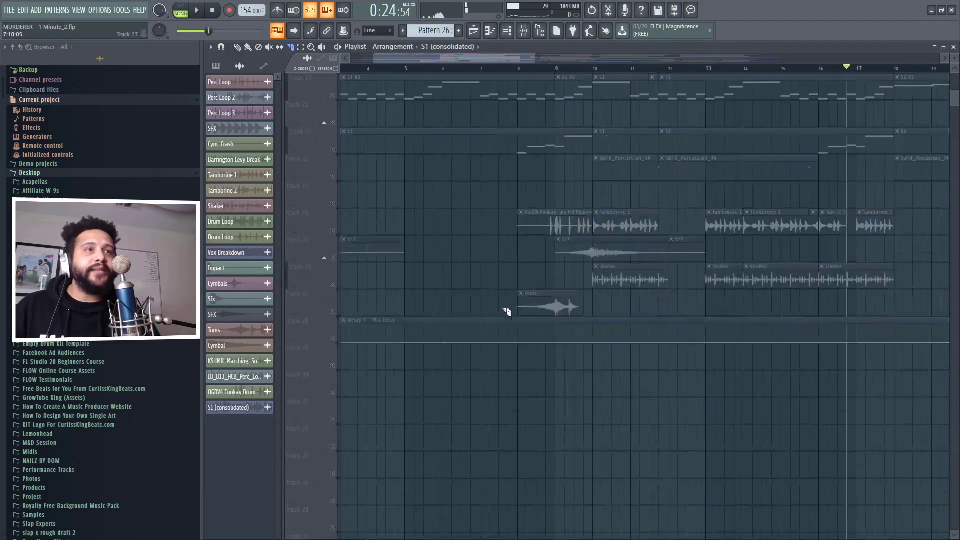
left_click(332, 232)
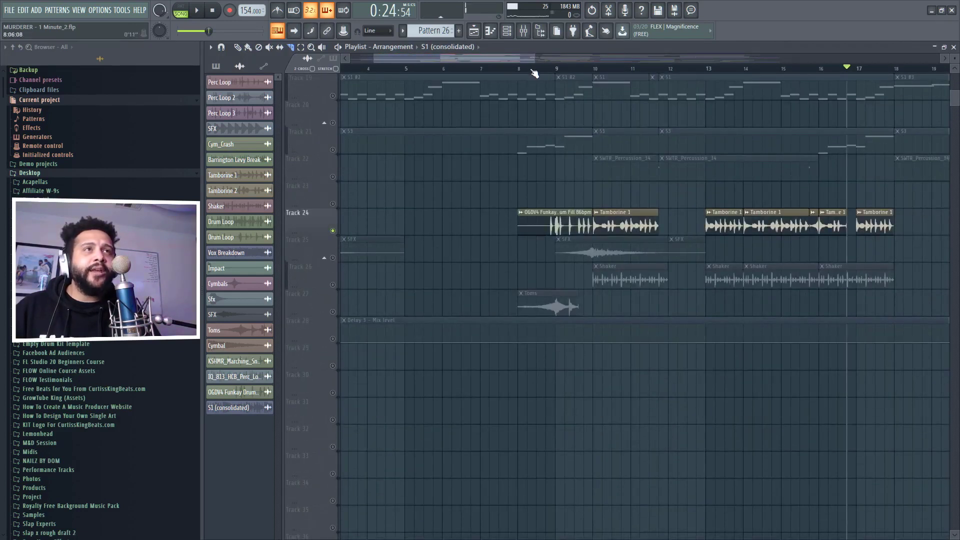
left_click(532, 70)
key("space")
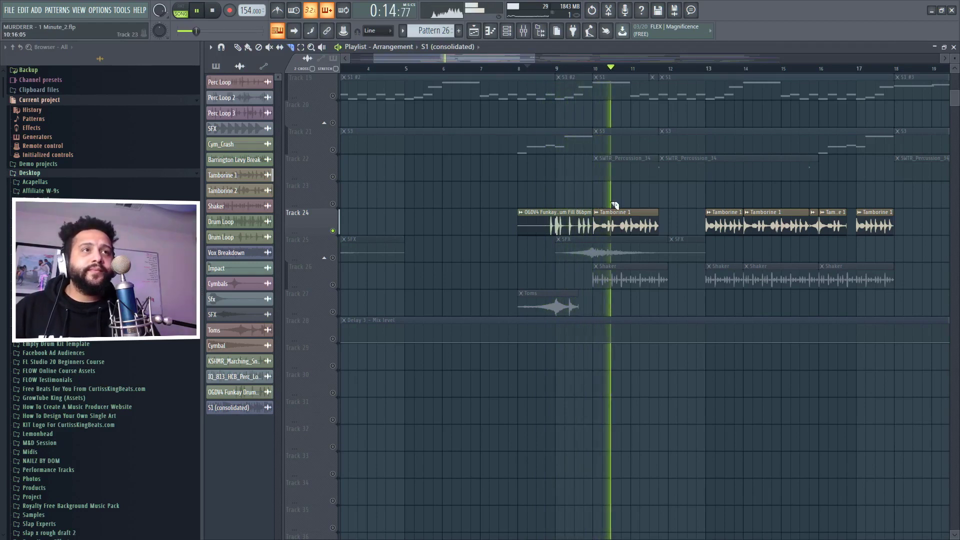
key("space")
scroll(460, 204, "up", 3)
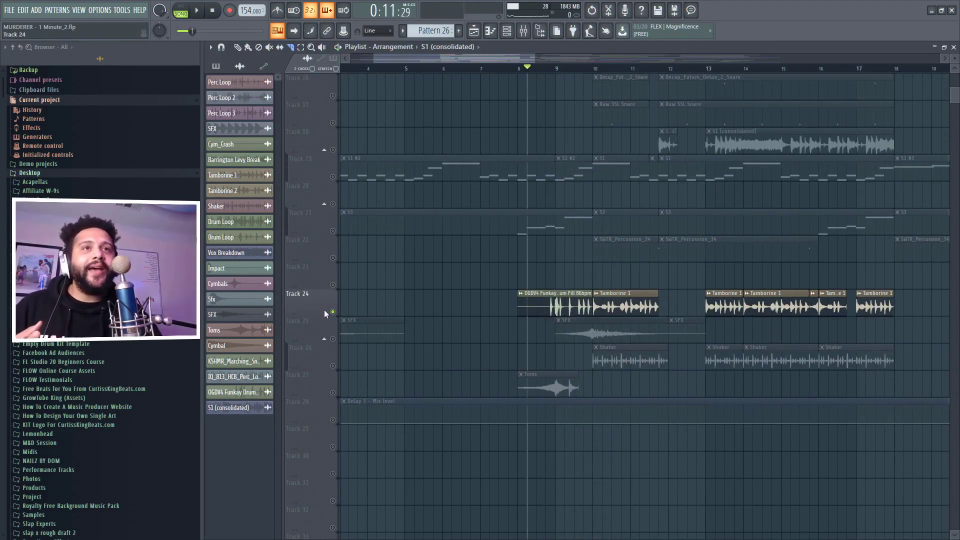
Turn off Track 24's solo so that all playlist tracks are active again.
right_click(329, 311)
left_click(329, 311)
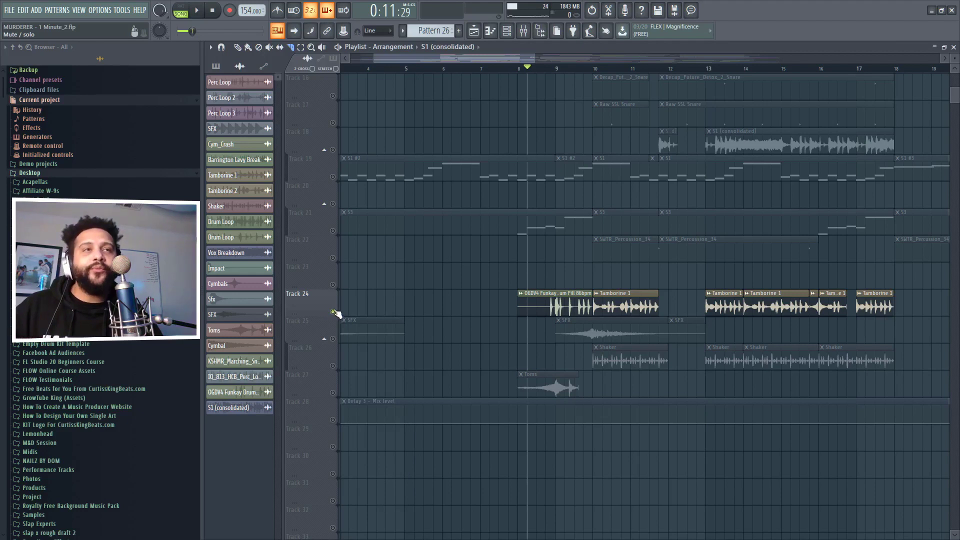
scroll(573, 255, "up", 6)
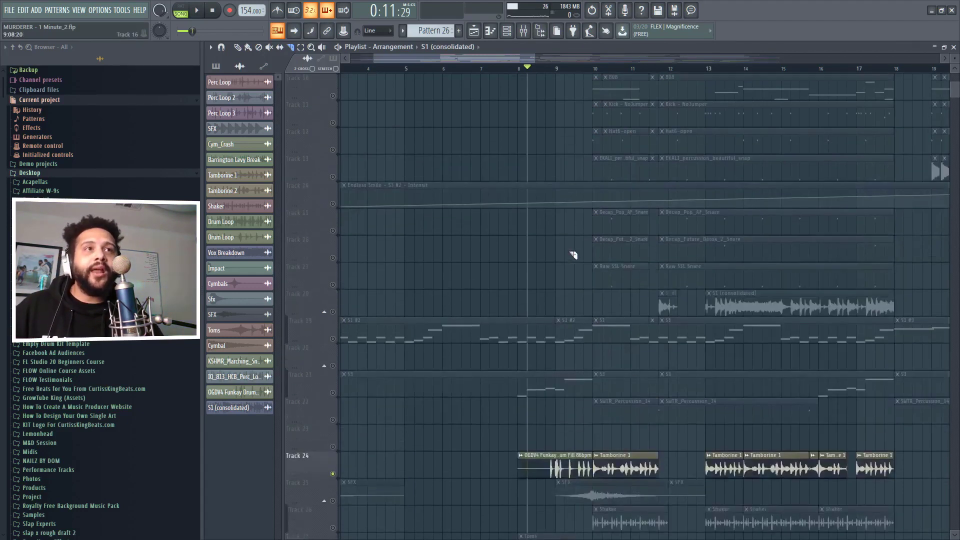
scroll(389, 294, "down", 4)
right_click(332, 366)
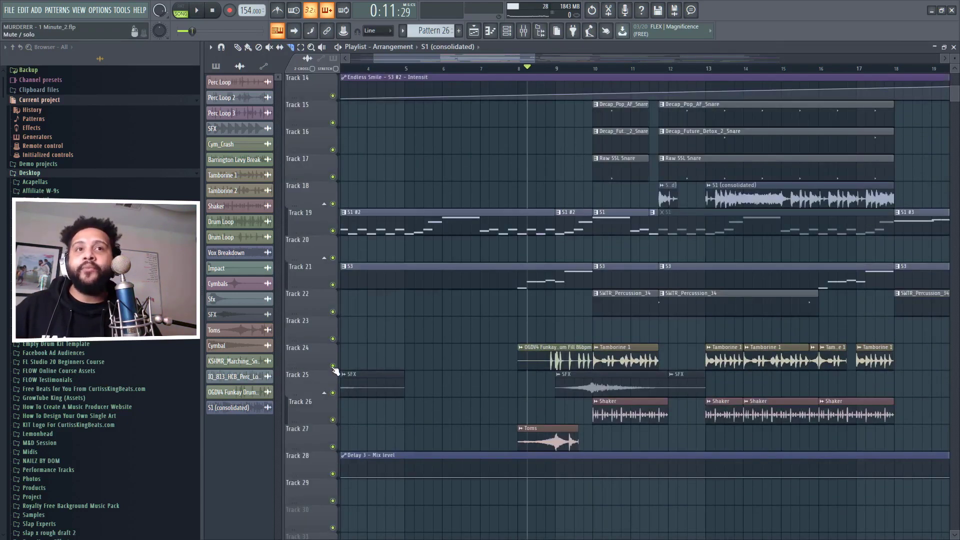
Examine the arrangement across all tracks from about bar 15 to bar 30, and return to the section around bar 10.
scroll(544, 375, "up", 13)
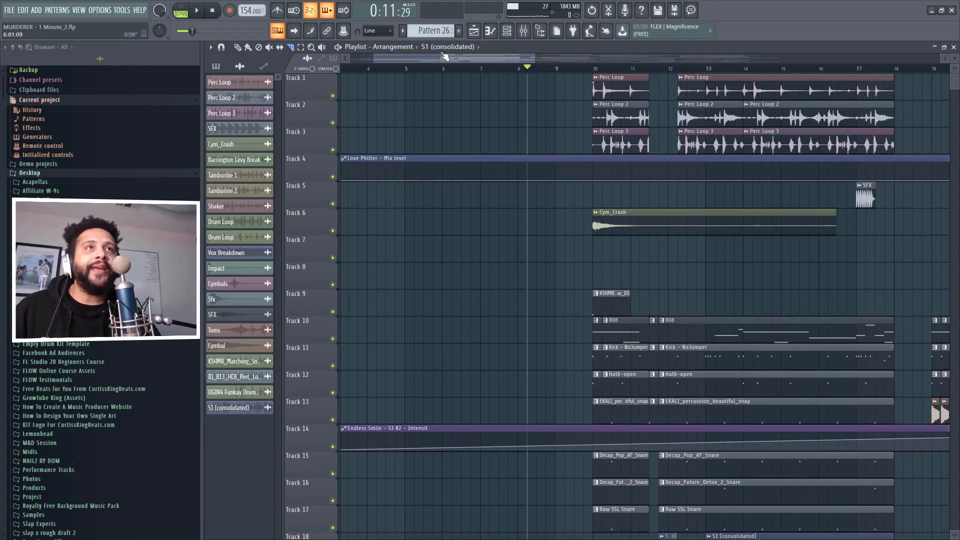
left_click_drag(443, 57, 583, 56)
scroll(489, 217, "down", 6)
scroll(643, 396, "down", 10)
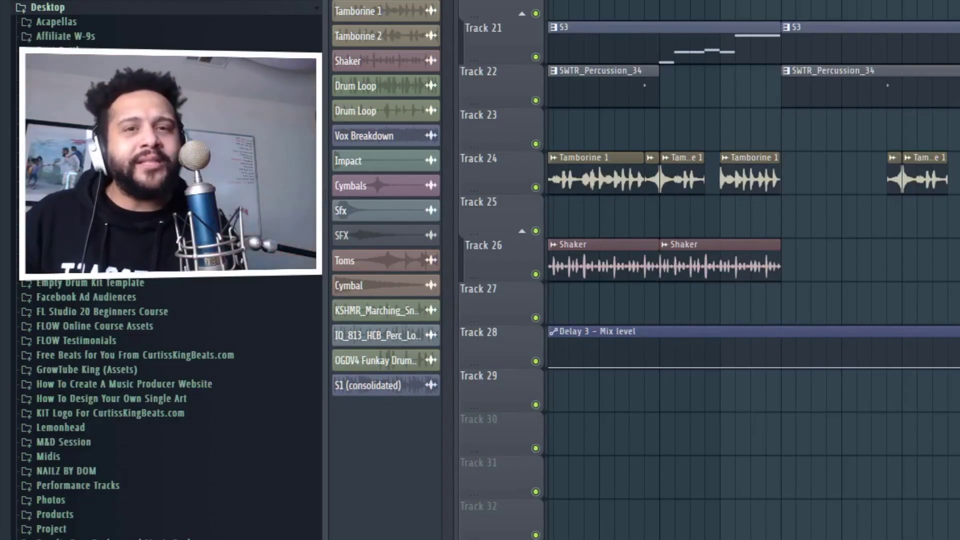
scroll(751, 270, "up", 2)
scroll(750, 270, "up", 9)
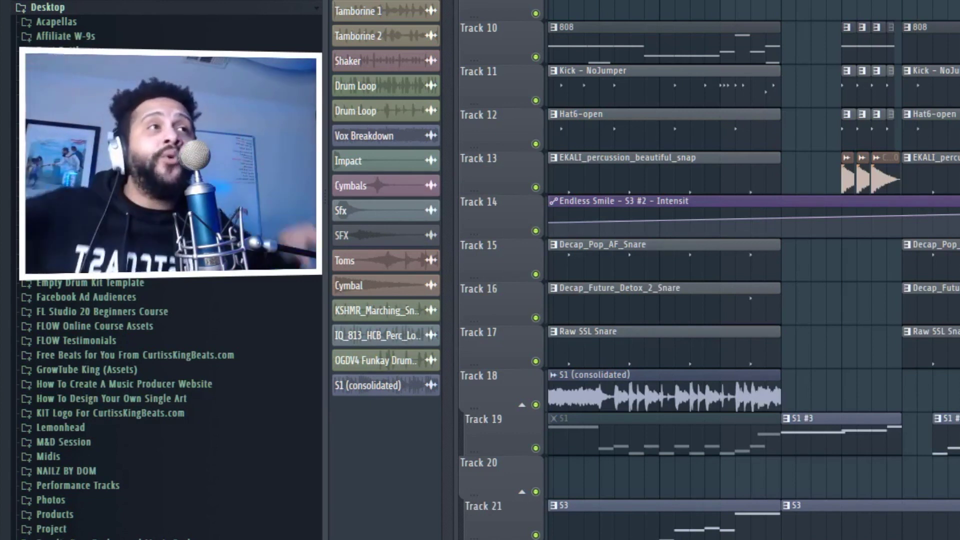
scroll(750, 270, "up", 5)
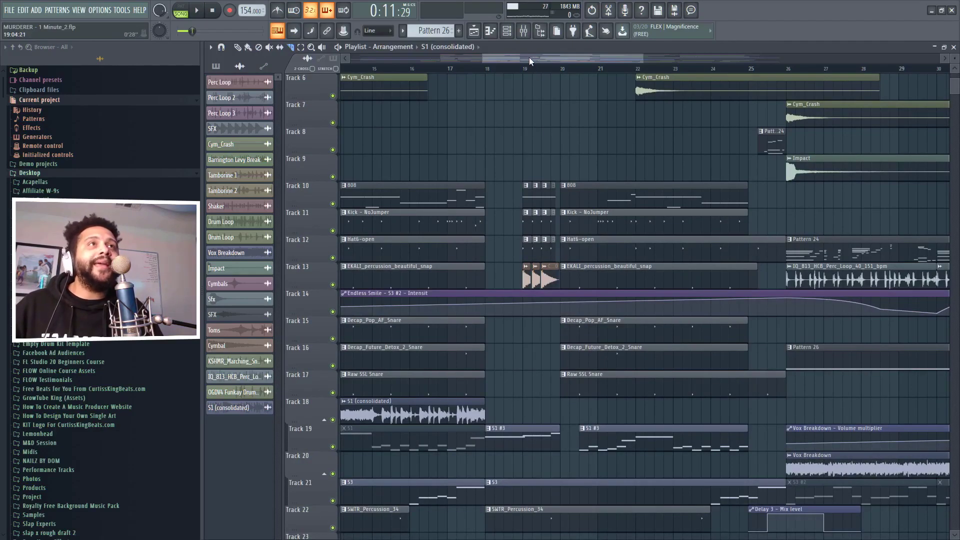
left_click_drag(530, 57, 465, 58)
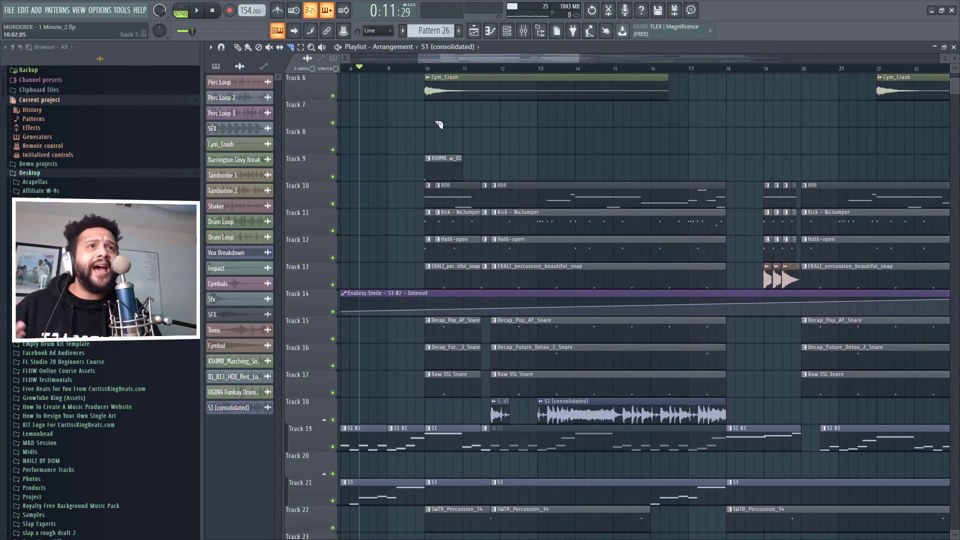
Play the full mix from bar 9 until past bar 10, and stop playback.
left_click(388, 69)
key("space")
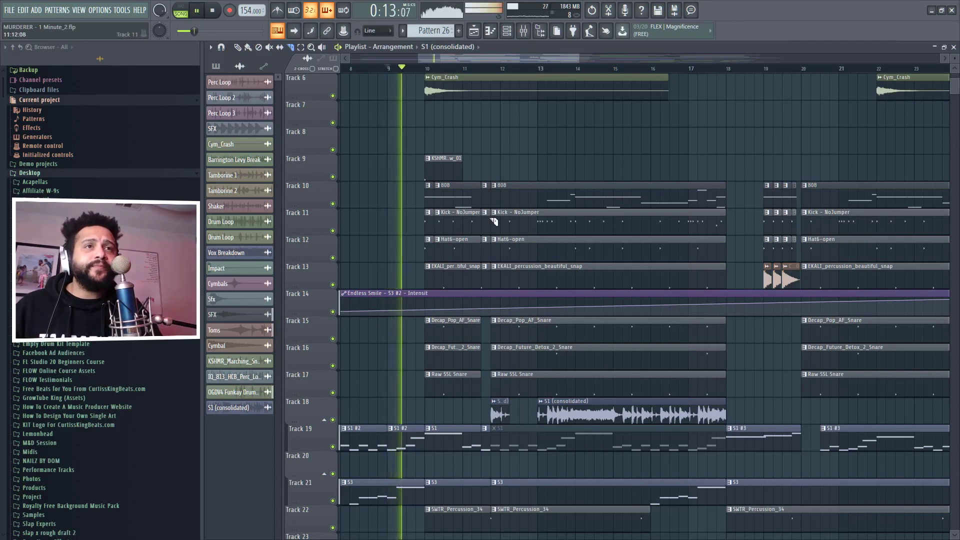
scroll(472, 229, "down", 5)
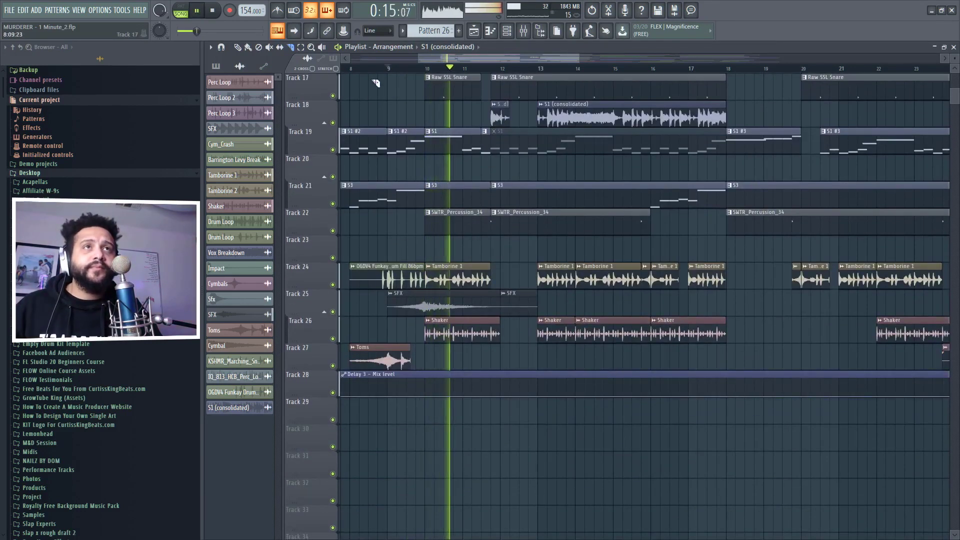
left_click_drag(481, 58, 457, 57)
key("space")
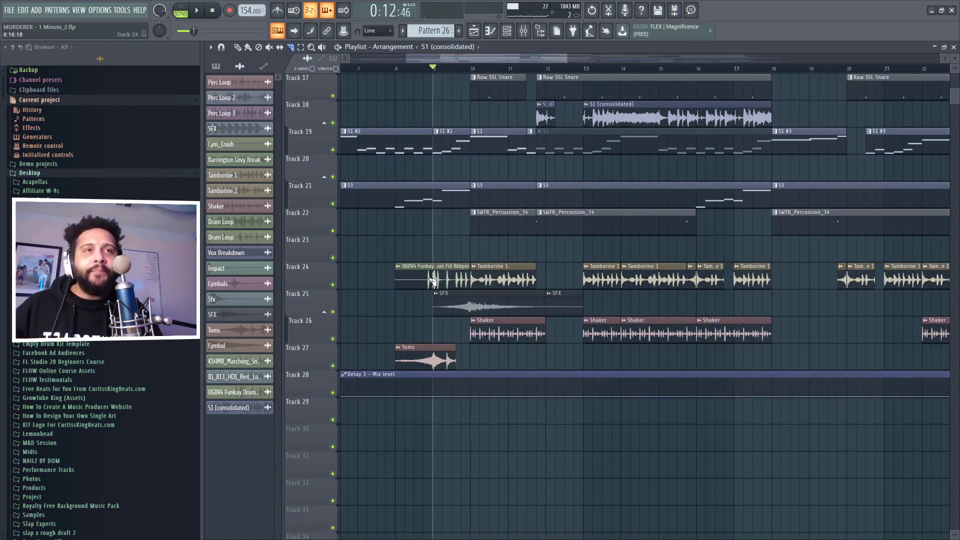
Solo Track 24, play its drum fill into the Tamborine 1 clips from bar 9, and stop playback.
right_click(333, 285)
key("space")
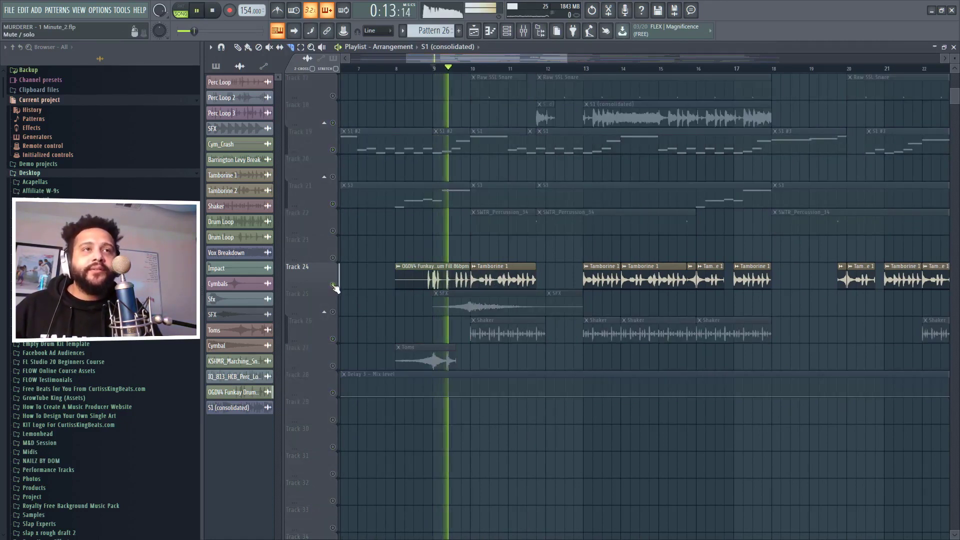
key("space")
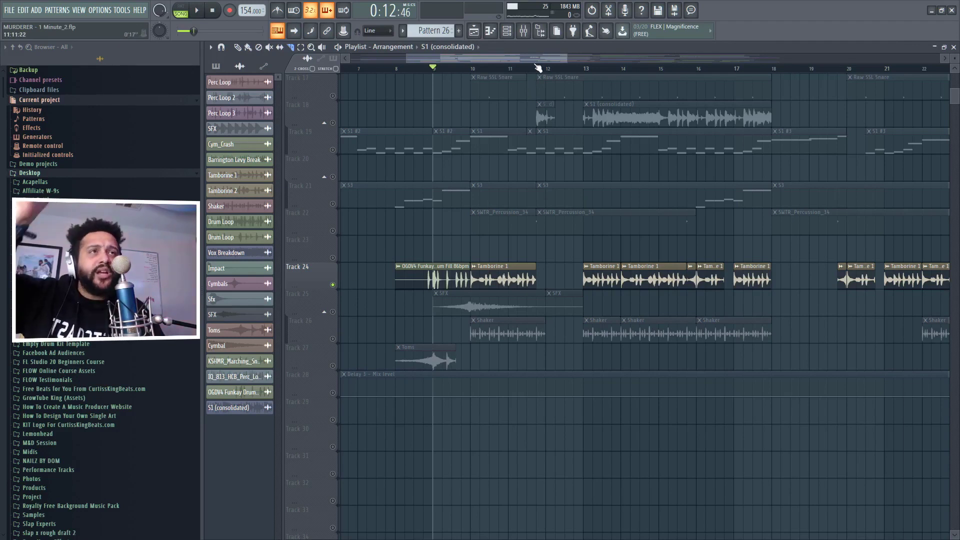
Turn off the solo to restore all tracks, and set the playback position to bar 25.
left_click_drag(539, 59, 664, 58)
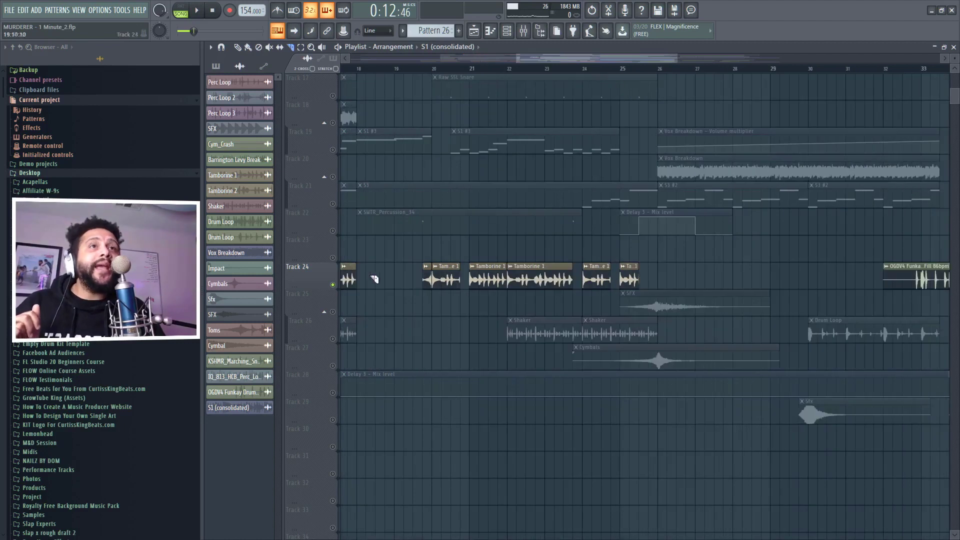
right_click(333, 258)
scroll(461, 246, "up", 5)
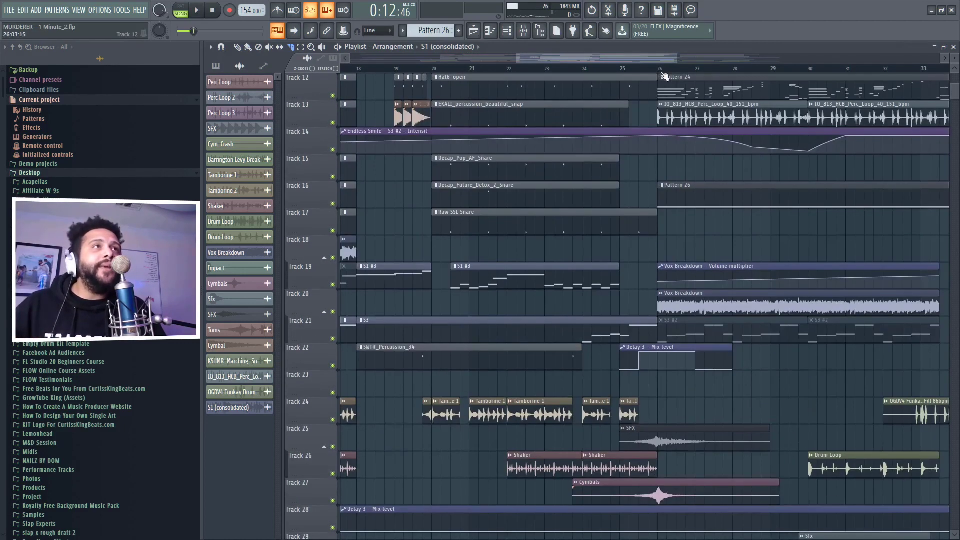
left_click_drag(622, 59, 650, 60)
left_click(517, 69)
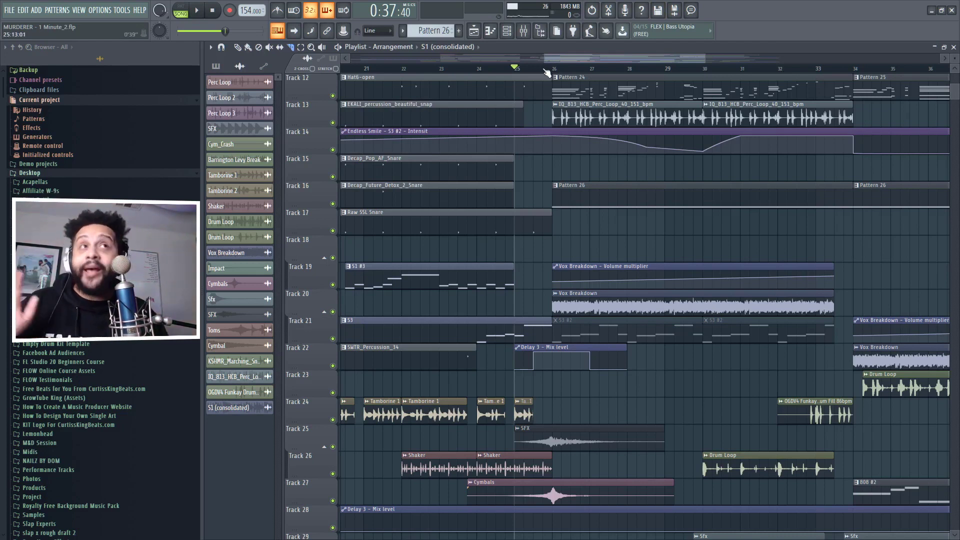
Open the Channel rack and switch its channel filter from Audio to All.
left_click(507, 30)
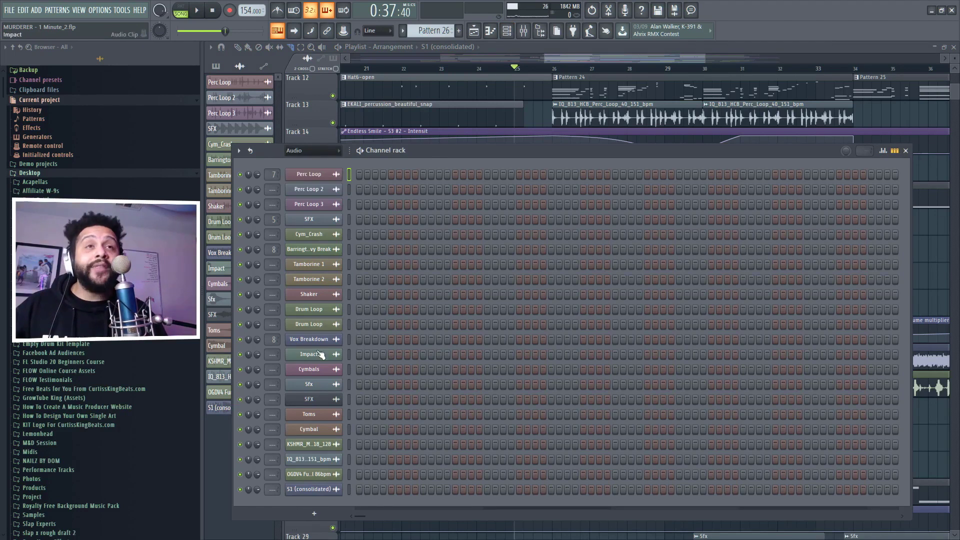
left_click_drag(548, 61, 554, 59)
key("F6")
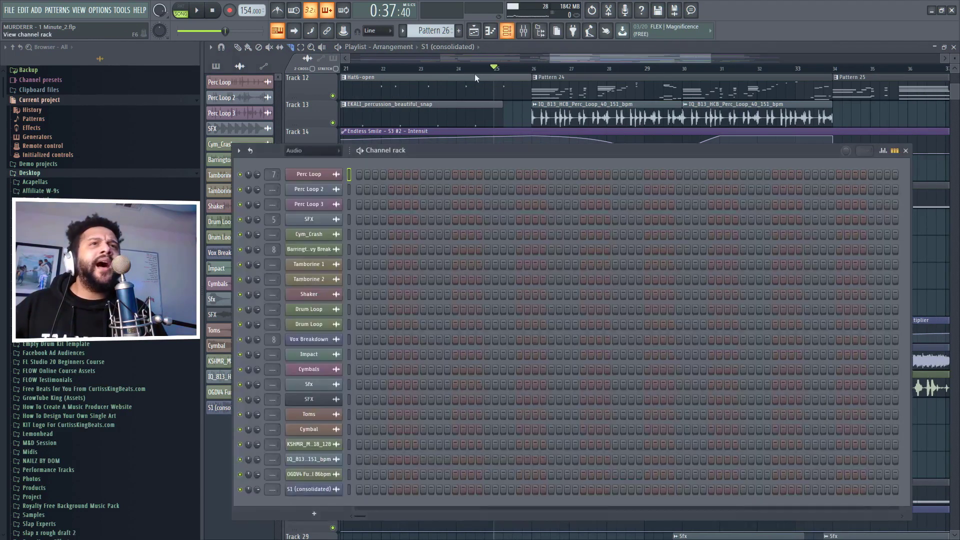
left_click(334, 155)
left_click(328, 161)
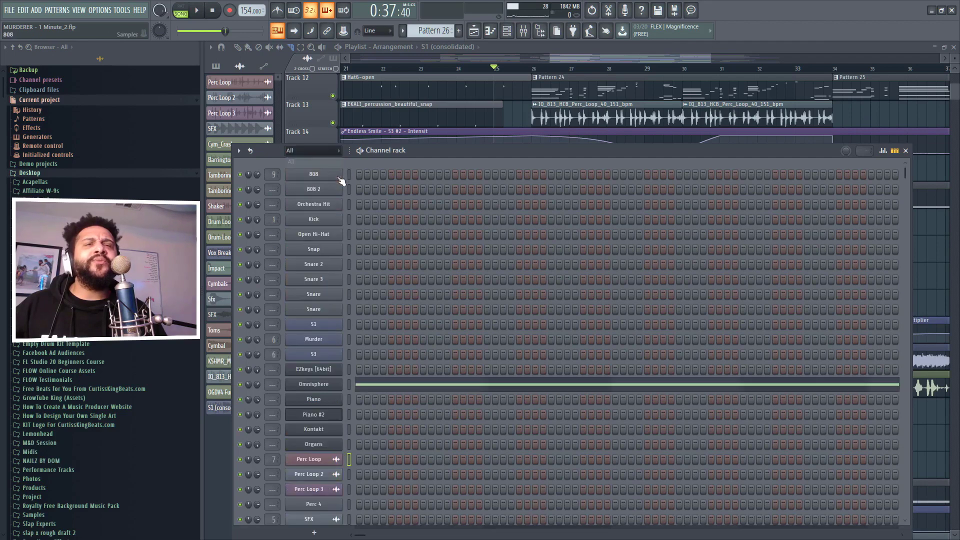
Open the EZkeys instrument to view its MIDI libraries, shift its window clear of the channel names, and return to the Channel rack.
left_click(338, 370)
left_click(535, 400)
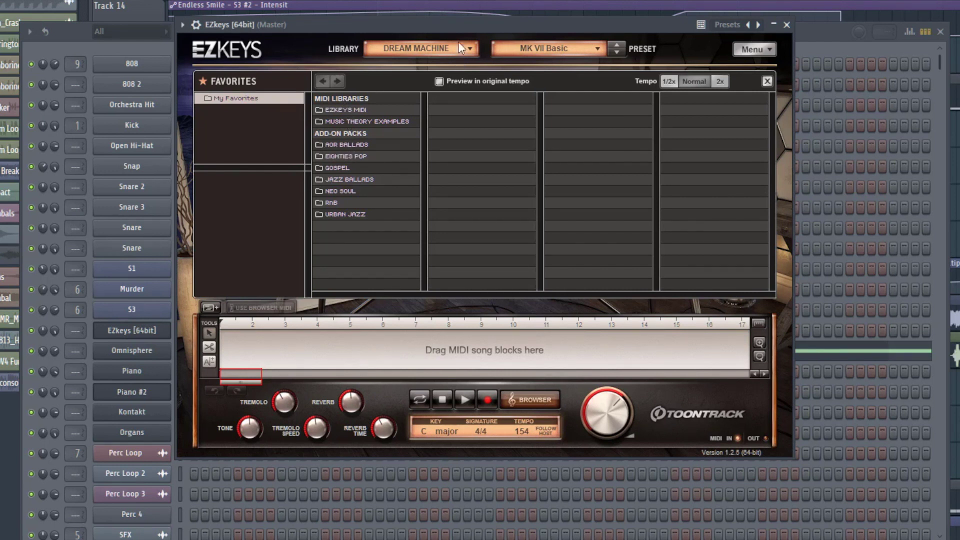
left_click_drag(458, 24, 638, 159)
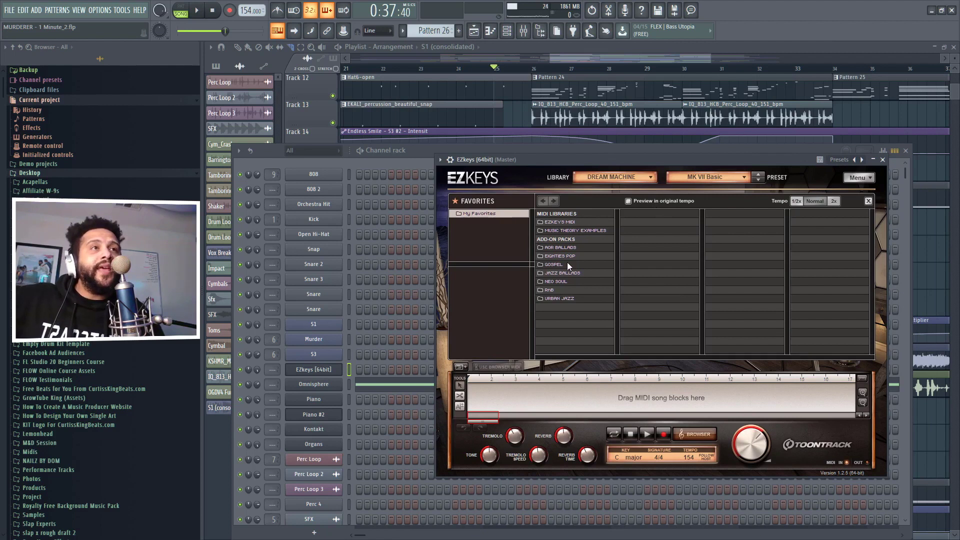
left_click(519, 147)
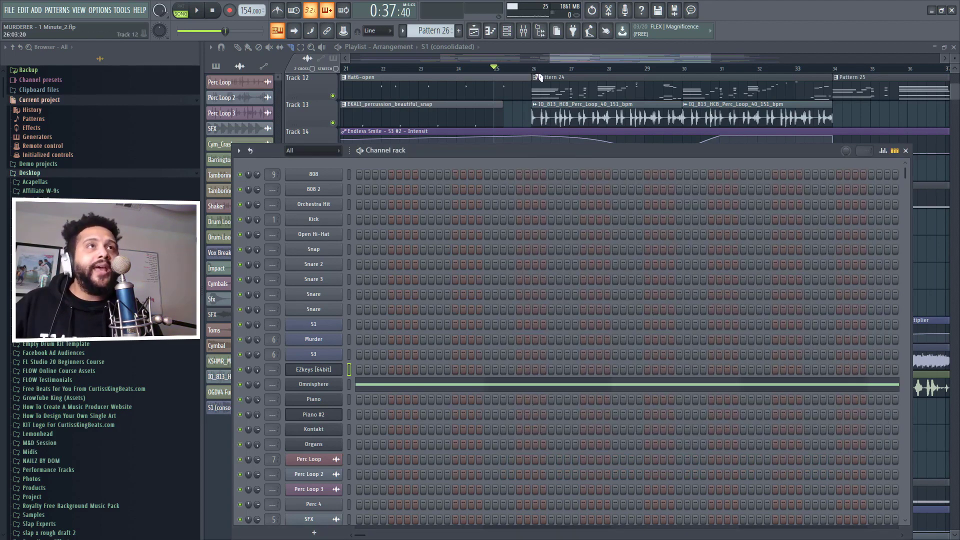
Solo Track 12 and play its Pattern 24 clip from bar 26.
left_click(532, 69)
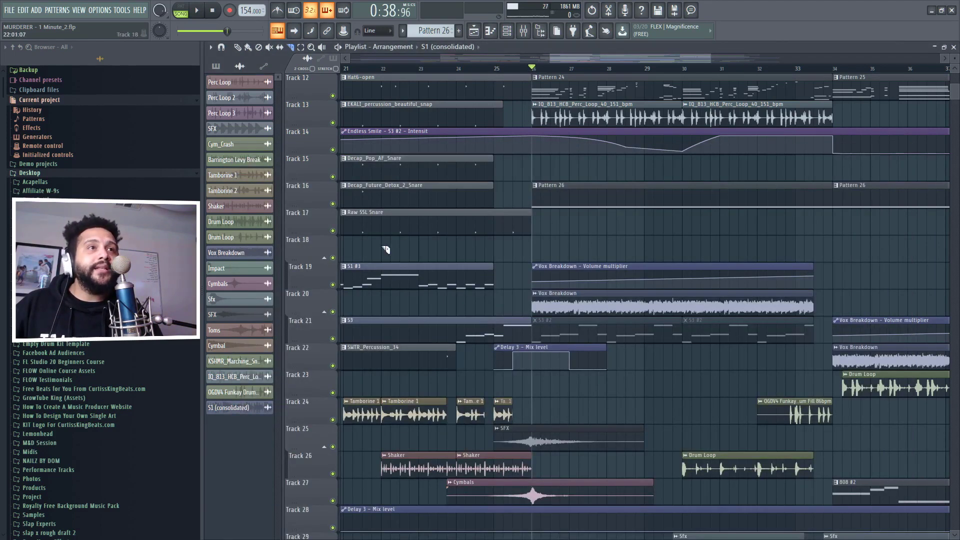
left_click(333, 95, "ctrl")
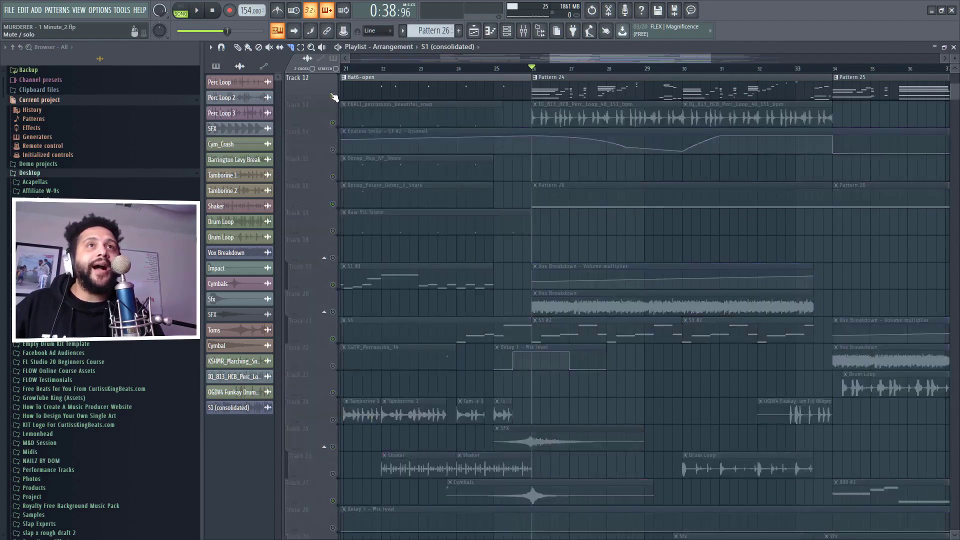
key("space")
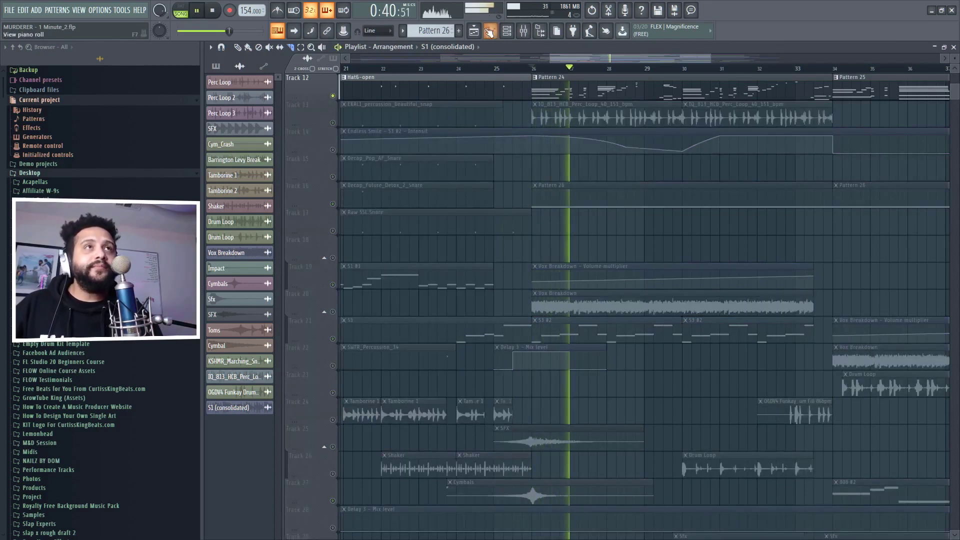
Reopen EZkeys and browse its Gospel pack to Straight 4/4, Ballad 65 BPM, Chorus, selecting Variation 01.
key("F6")
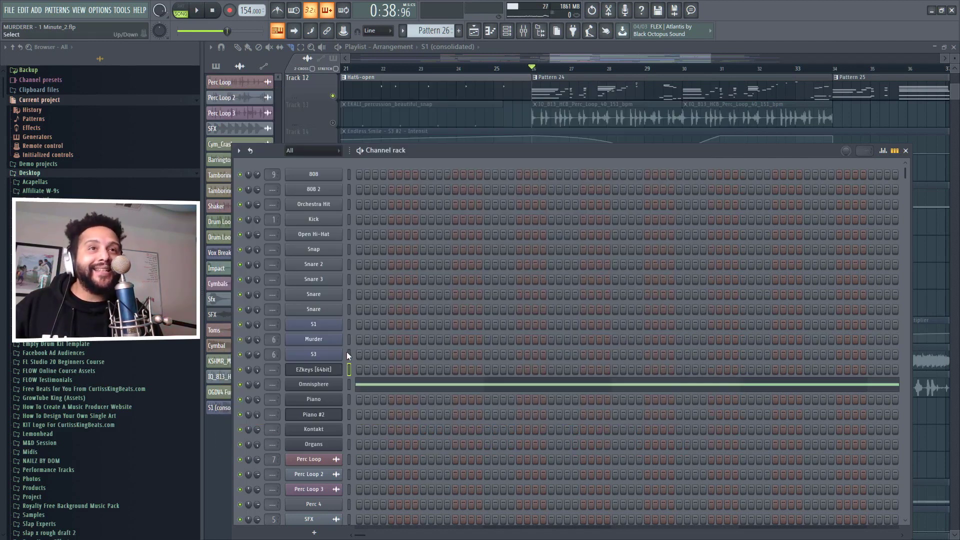
left_click(339, 373)
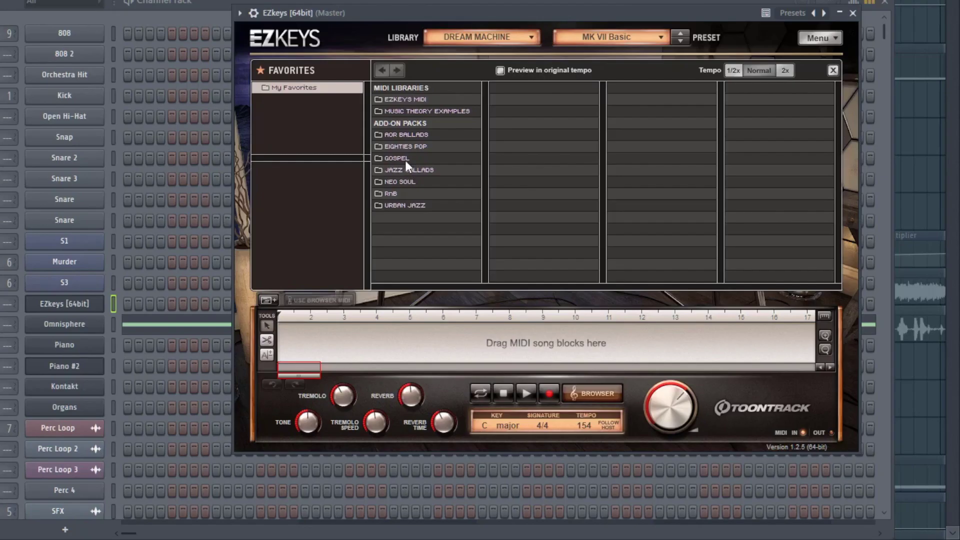
left_click(560, 265)
left_click(525, 100)
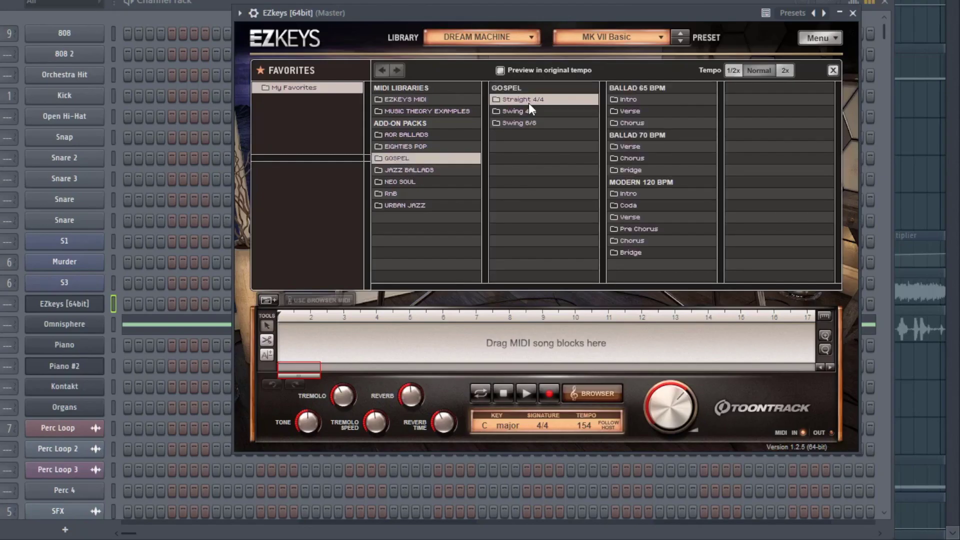
left_click(646, 122)
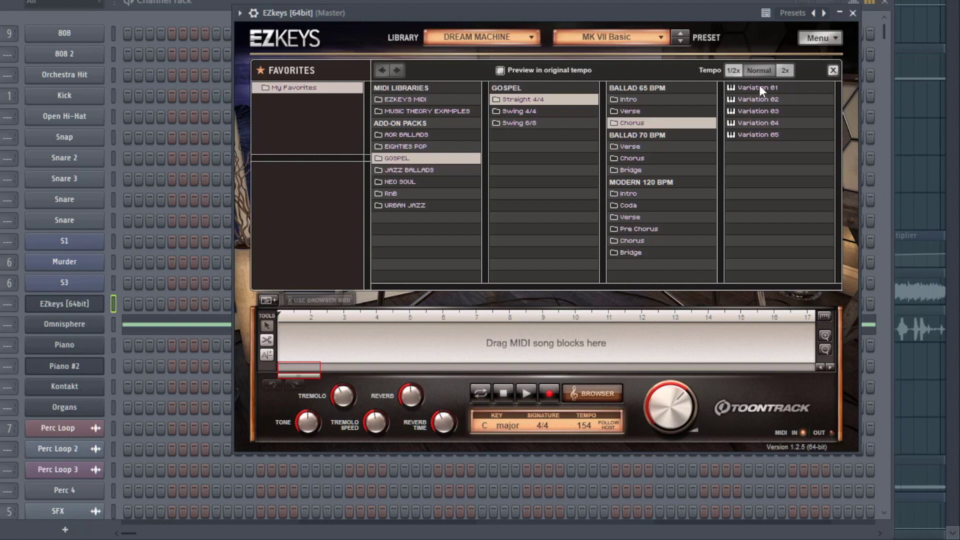
mouse_move(759, 86)
left_mouse_down()
mouse_move(207, 274)
mouse_move(122, 320)
mouse_move(767, 93)
left_mouse_up()
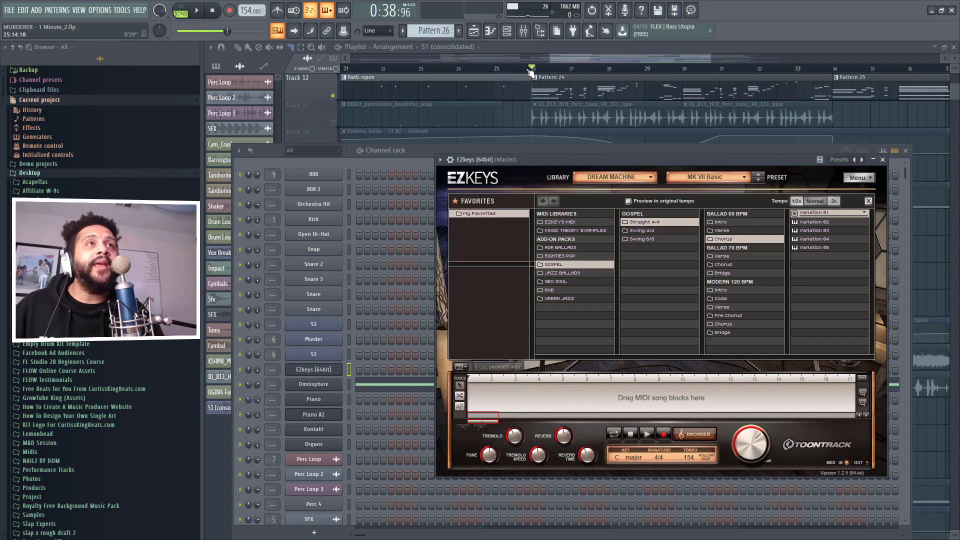
Return to the playlist, enable Track 13 alongside Track 12, play both from bar 26 until past bar 28, and stop playback.
left_click(557, 59)
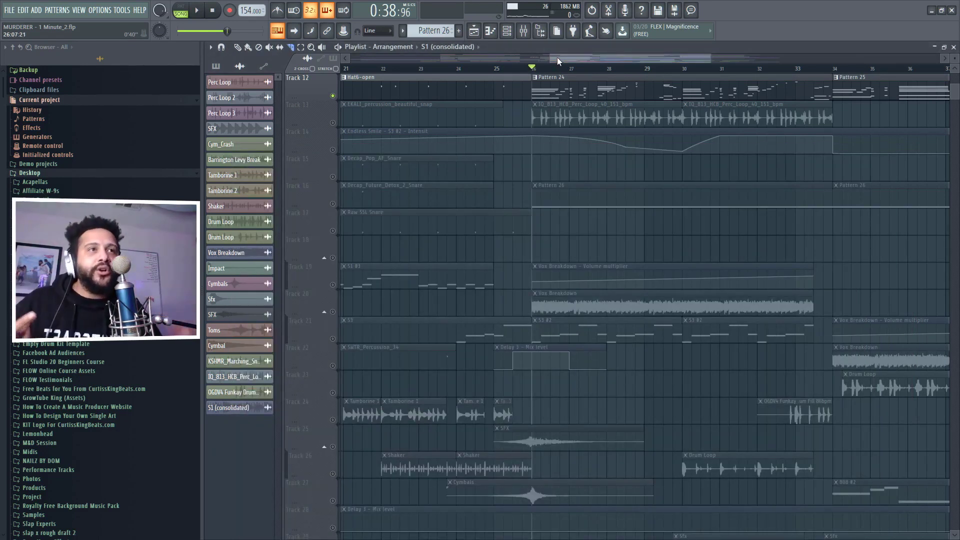
left_click(333, 123)
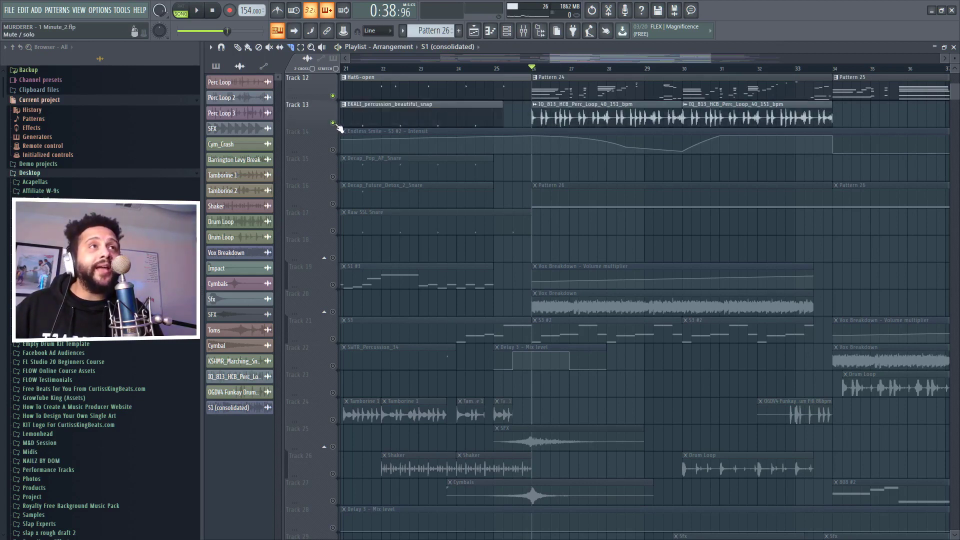
key("space")
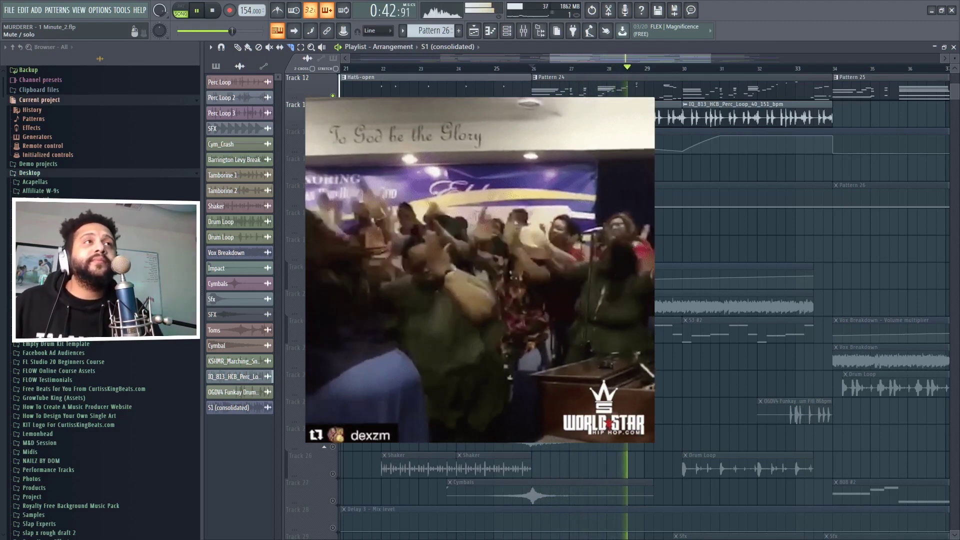
key("space")
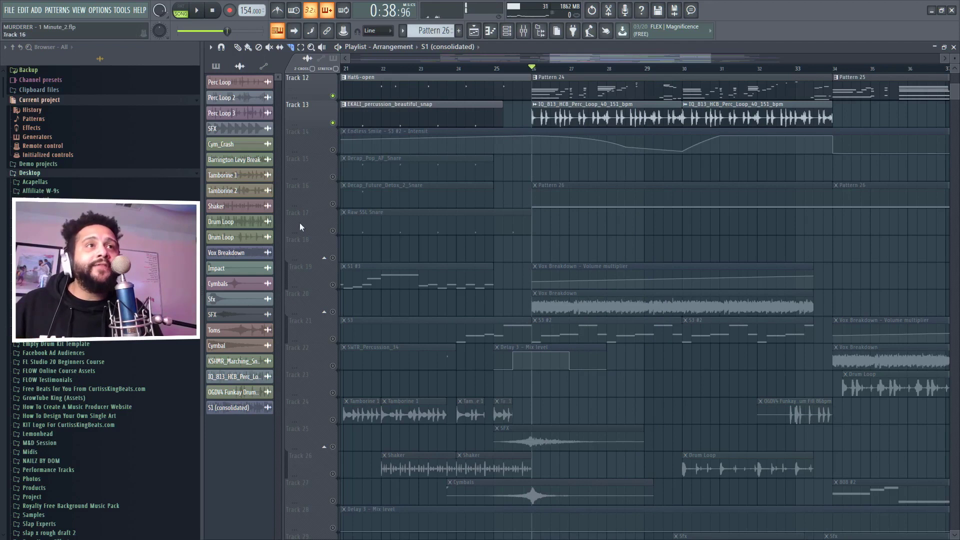
Solo Track 20 and play its Vox Breakdown clip from bar 26 until past bar 27.
left_click(332, 312, "ctrl")
key("space")
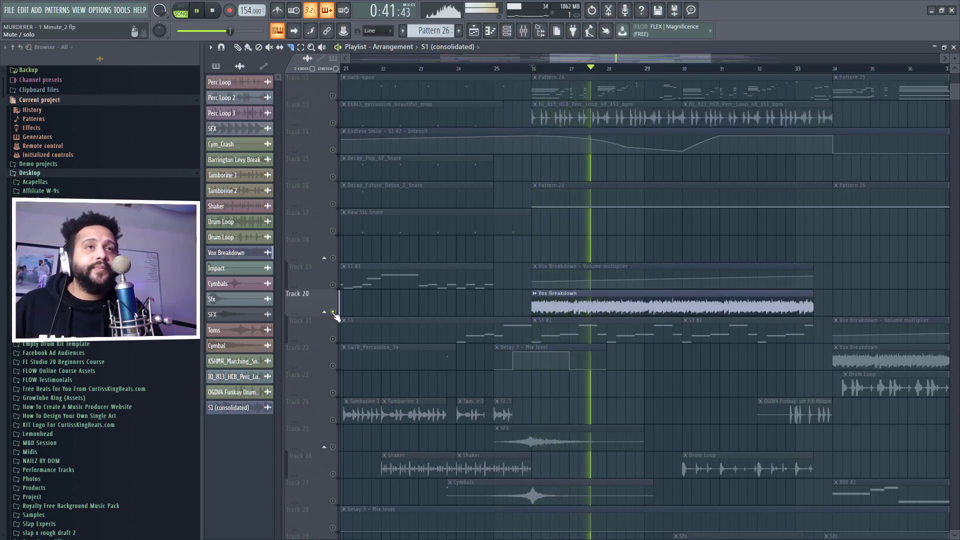
key("space")
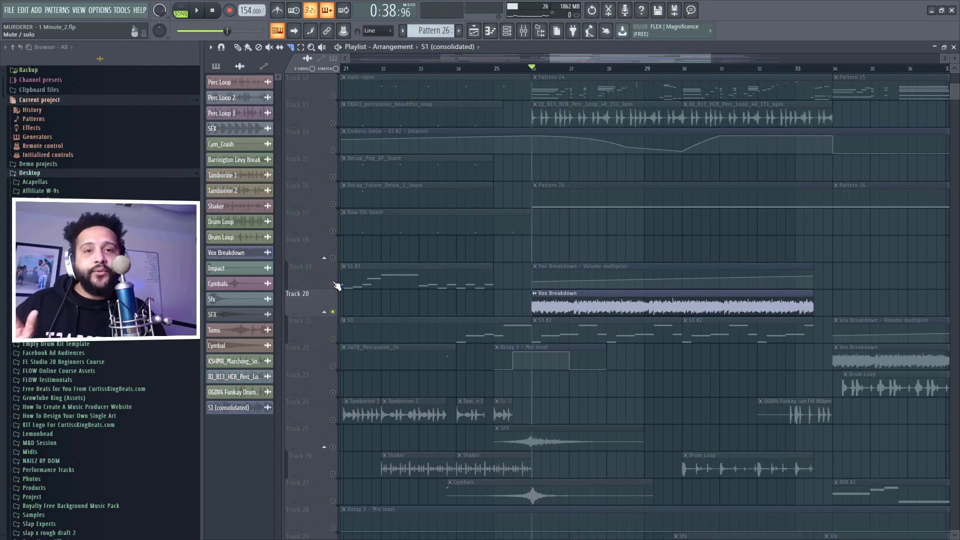
Enable Tracks 19 and 14 alongside Track 20 and play the vocal breakdown with its automation from bar 26.
left_click(334, 284)
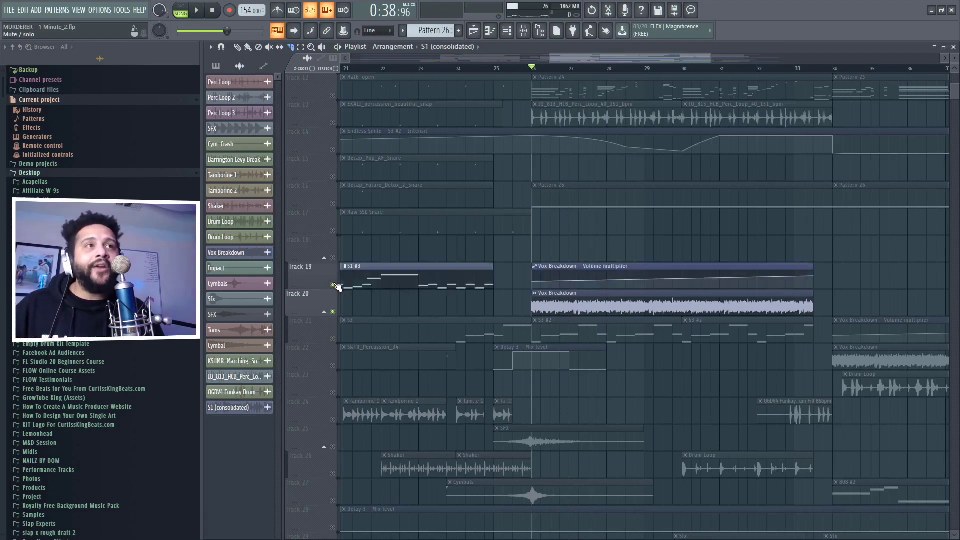
scroll(330, 221, "up", 7)
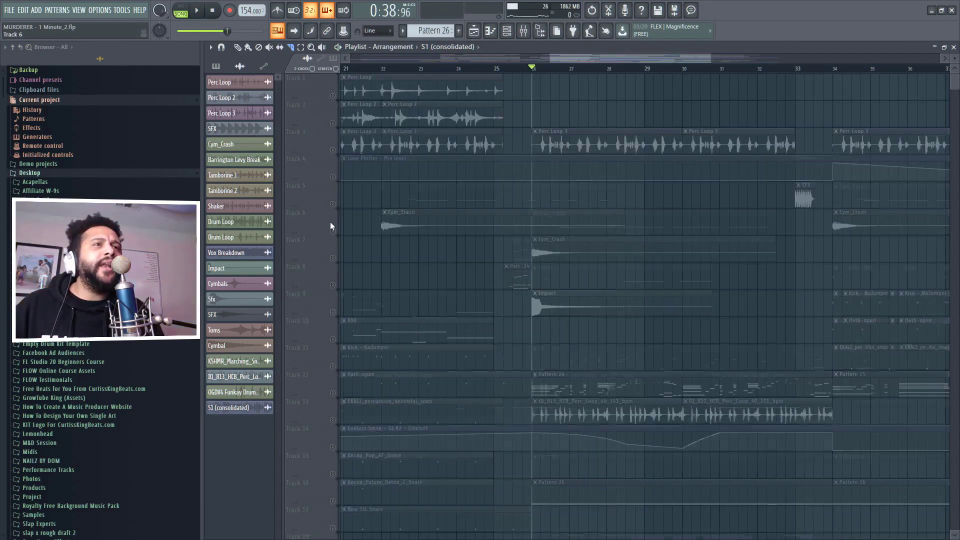
scroll(330, 221, "down", 1)
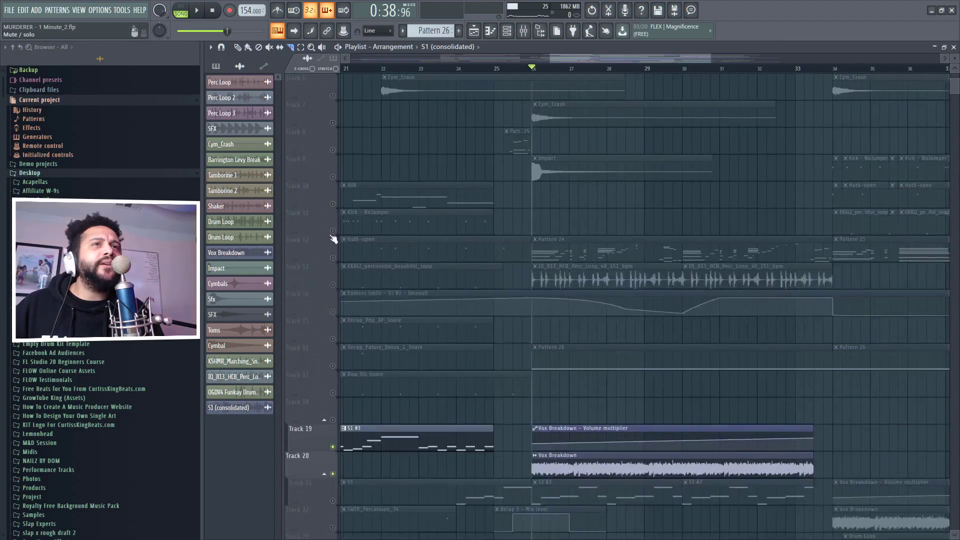
left_click(334, 312)
key("space")
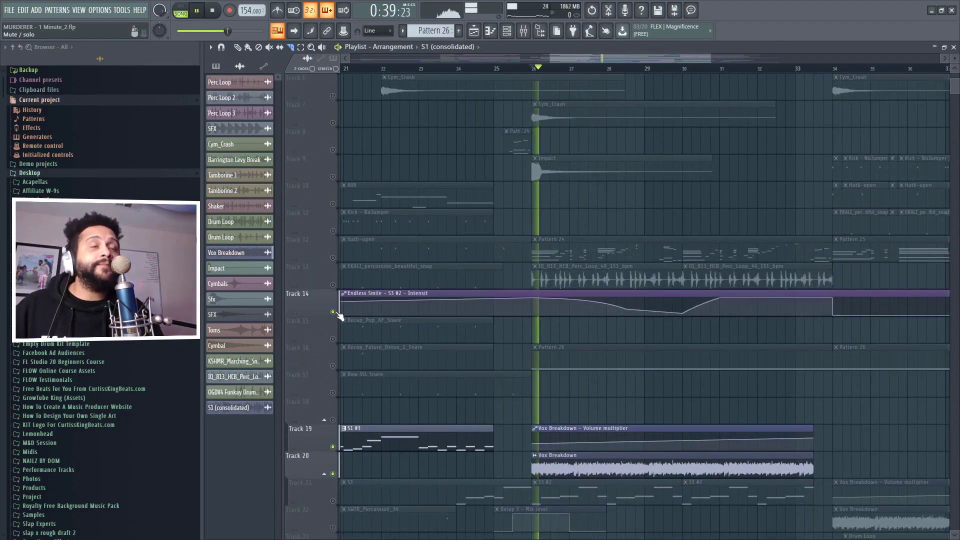
scroll(538, 336, "down", 6)
scroll(335, 221, "up", 4)
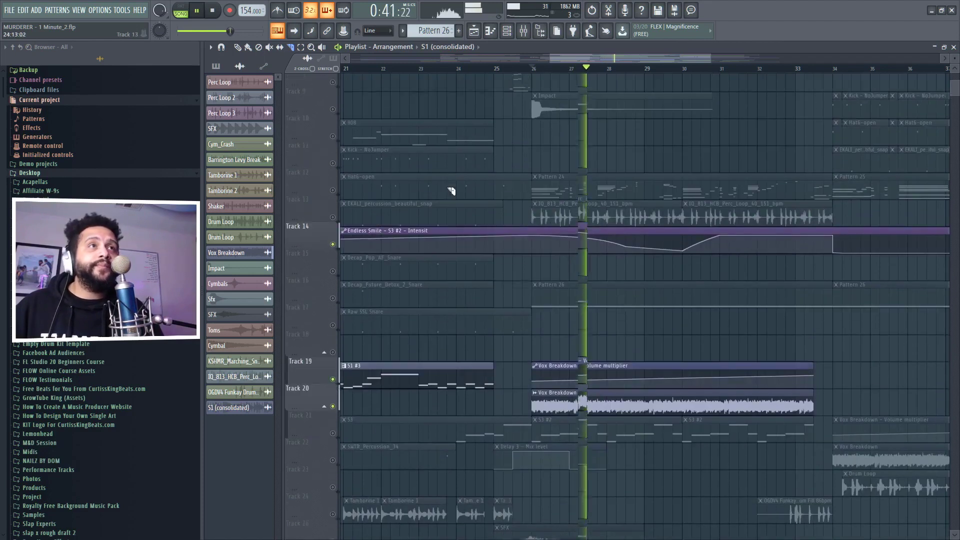
key("space")
Add Track 13, play the breakdown from bar 26, bring in Track 12 during playback, and stop past bar 31.
left_click(333, 231)
key("space")
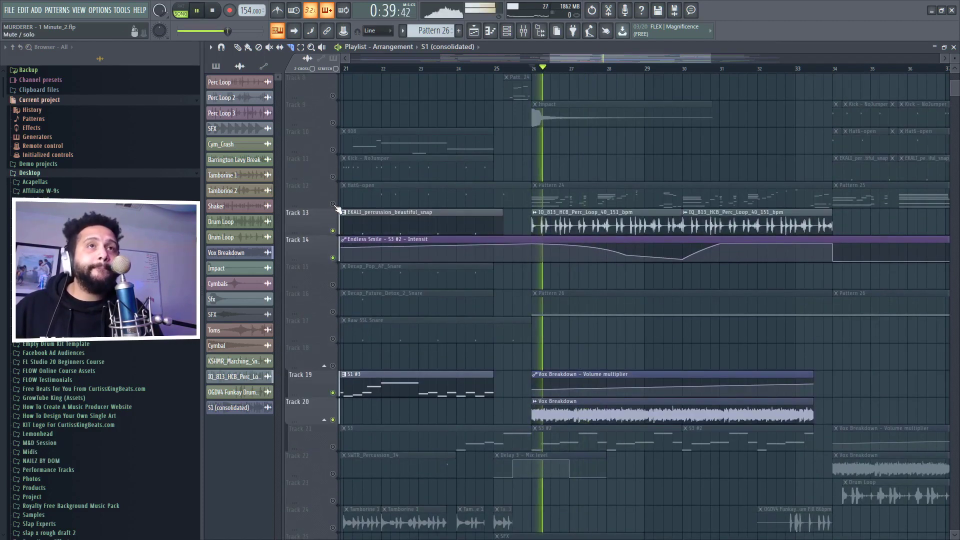
left_click(333, 204)
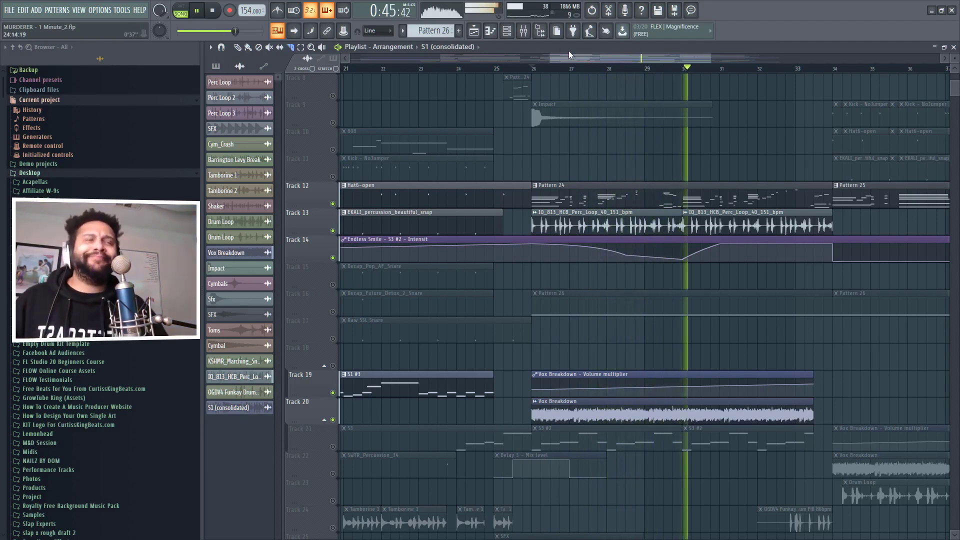
left_click_drag(570, 56, 589, 58)
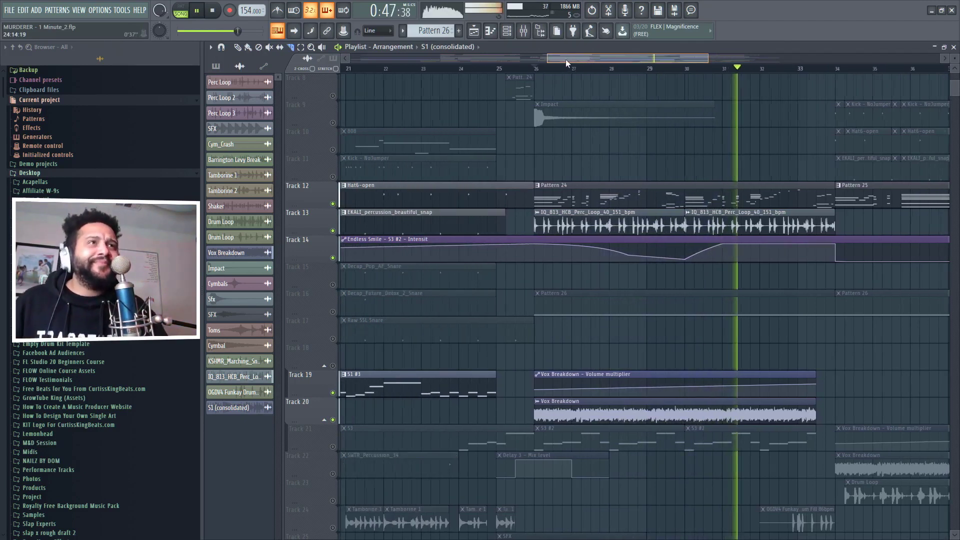
key("space")
Solo Track 7 and play its Cym_Crash clip from bar 26.
scroll(510, 119, "up", 3)
scroll(516, 120, "up", 4)
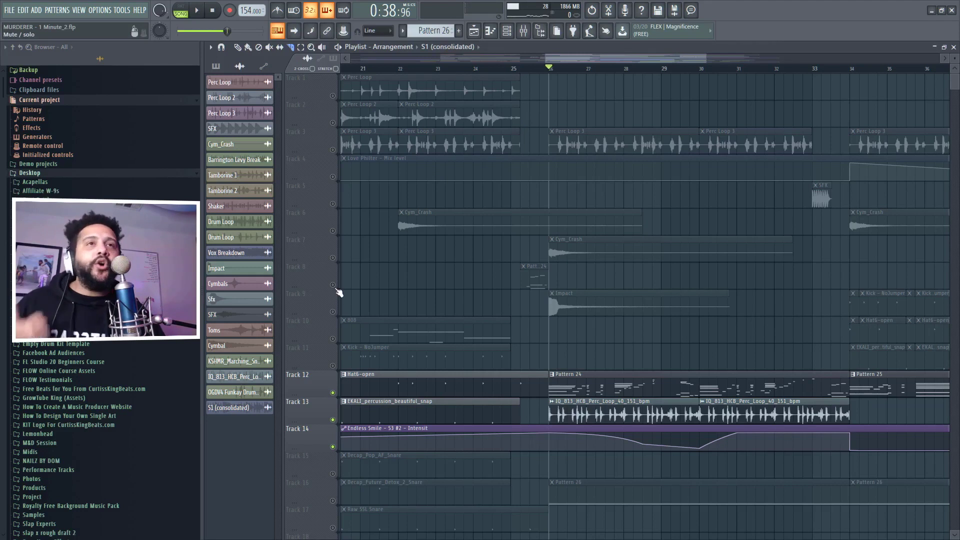
right_click(333, 258)
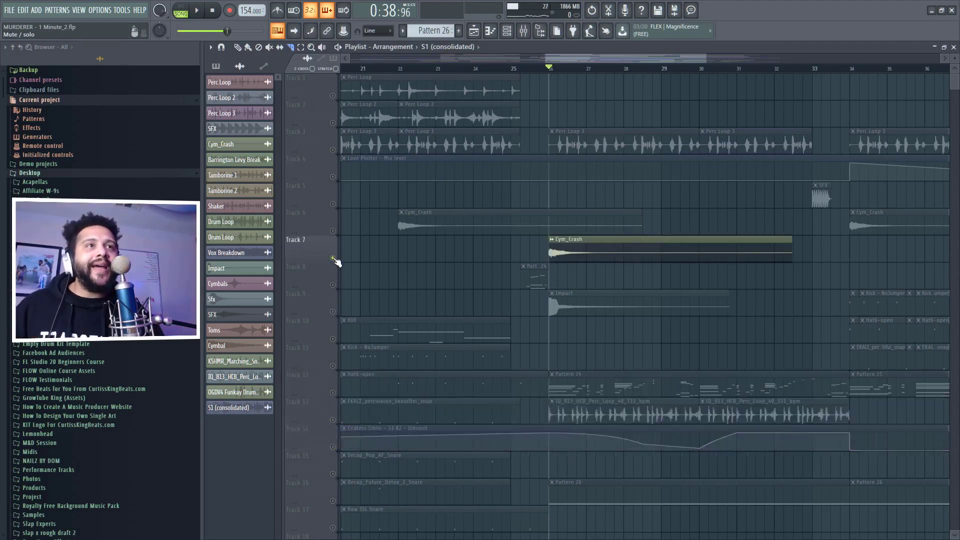
key("space")
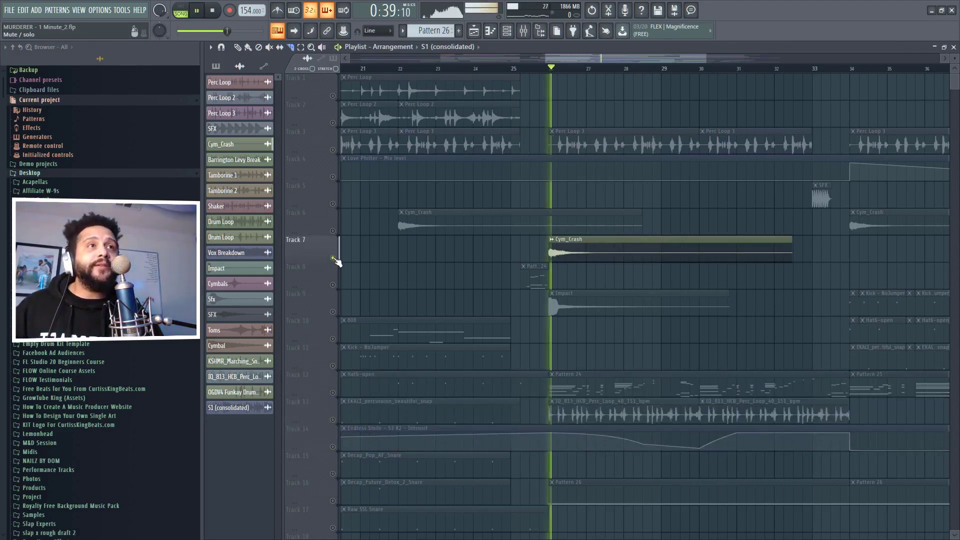
key("space")
Solo Track 9 and play its Impact clip from bar 26 until past bar 27.
right_click(333, 312)
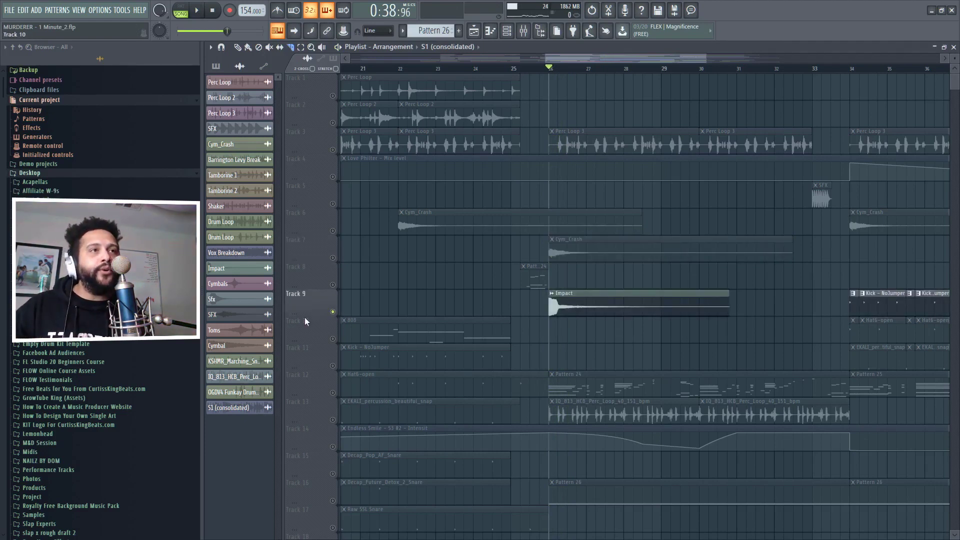
right_click(333, 312)
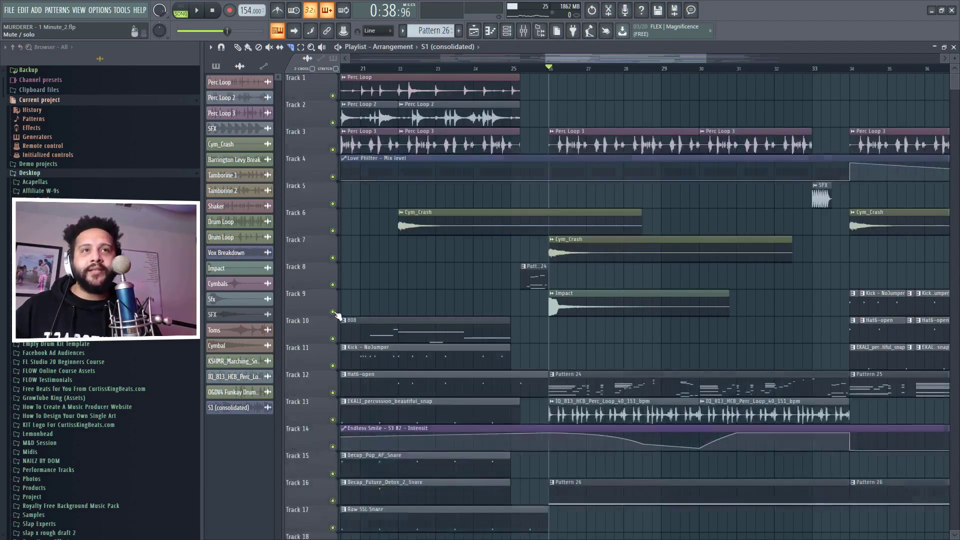
right_click(333, 312)
key("space")
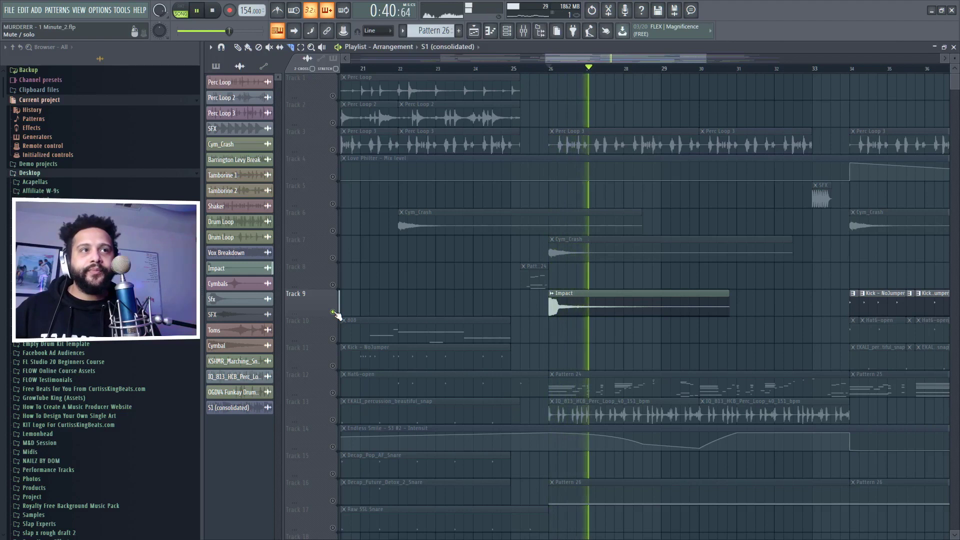
key("space")
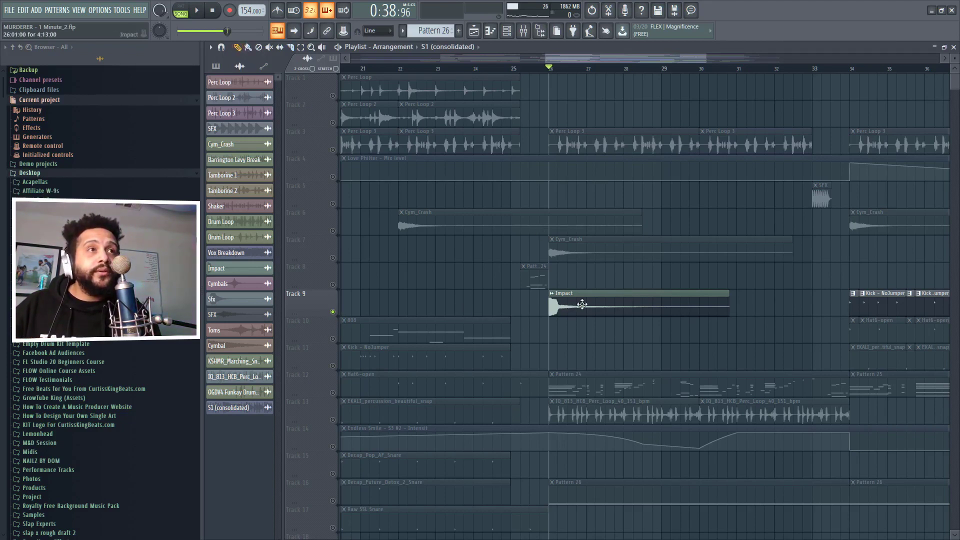
Delete the Impact clip on Track 9 and undo the deletion.
right_click(583, 305)
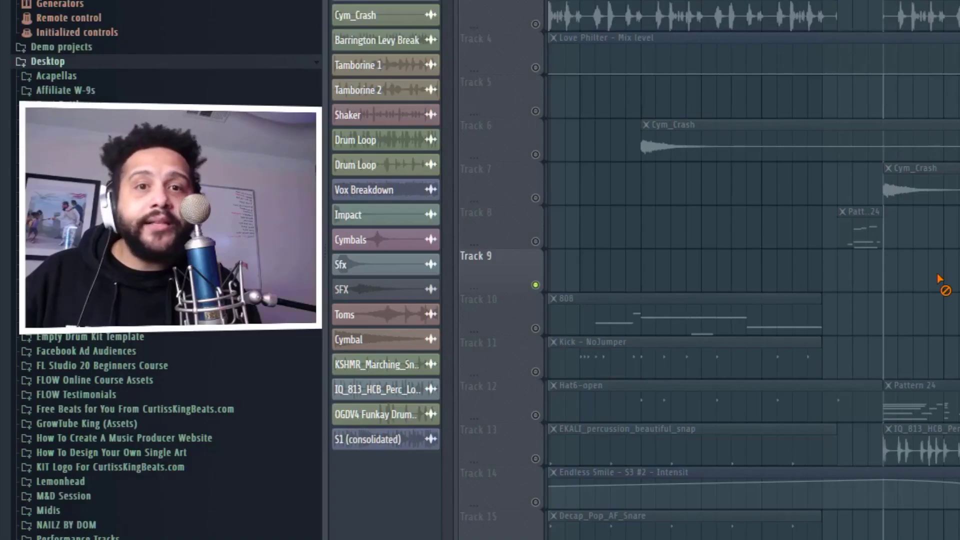
key("ctrl+z")
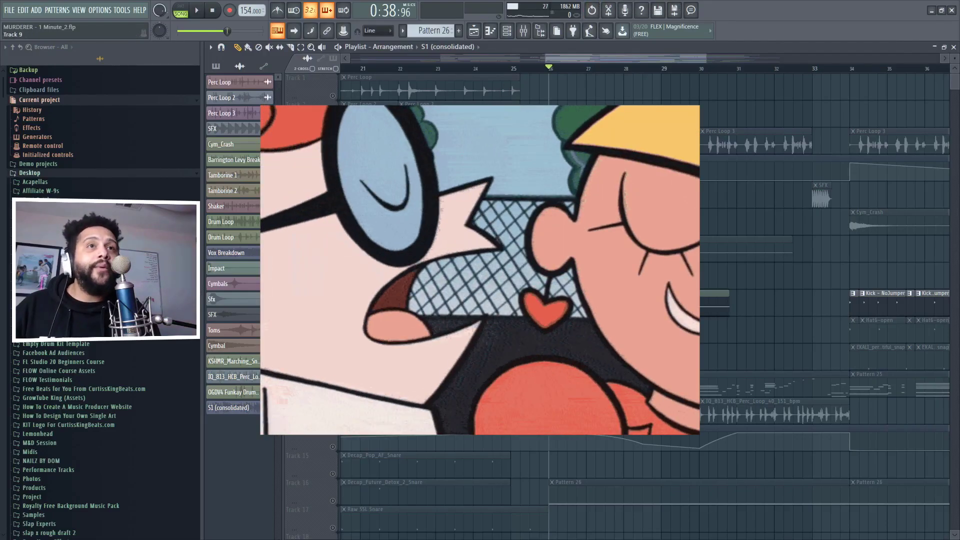
Turn off the Track 9 solo and play all tracks together from bar 26.
right_click(333, 312)
key("space")
scroll(613, 319, "down", 6)
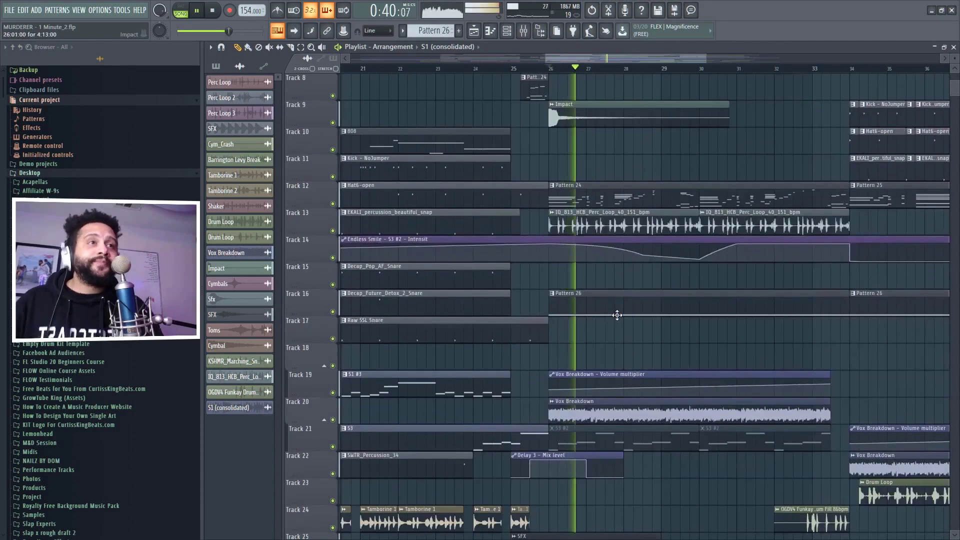
key("space")
Look over the transition clips around bar 26, and play all tracks from bar 25 into the breakdown.
scroll(613, 319, "down", 3)
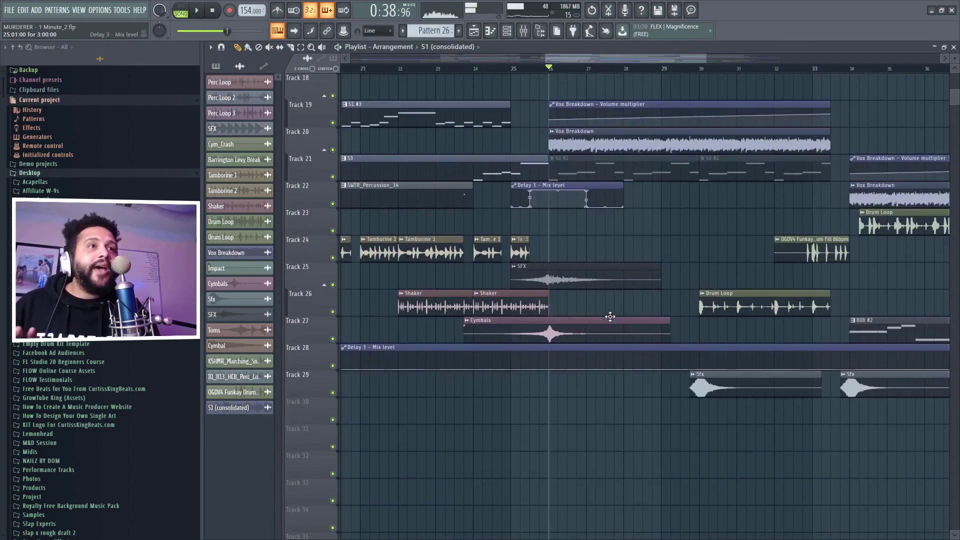
scroll(612, 321, "up", 9)
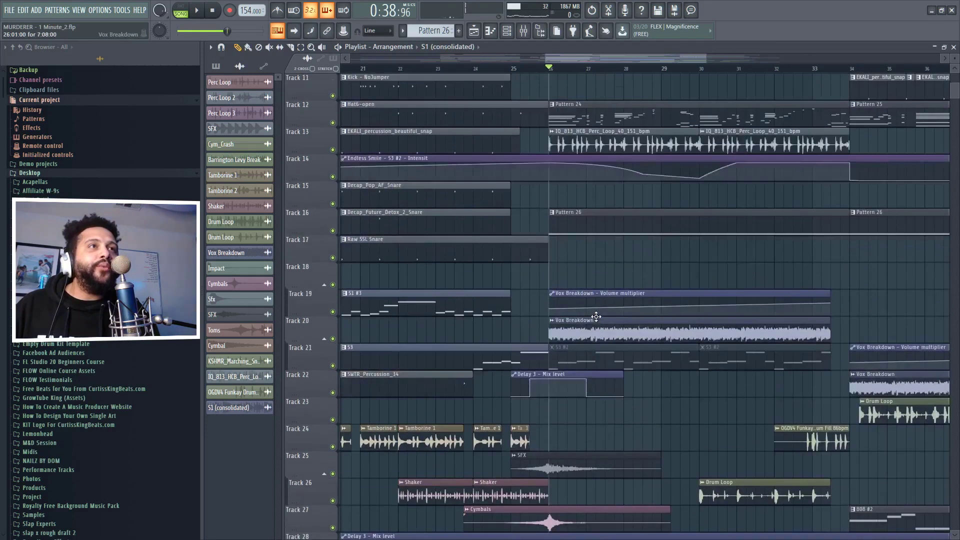
scroll(591, 313, "down", 2)
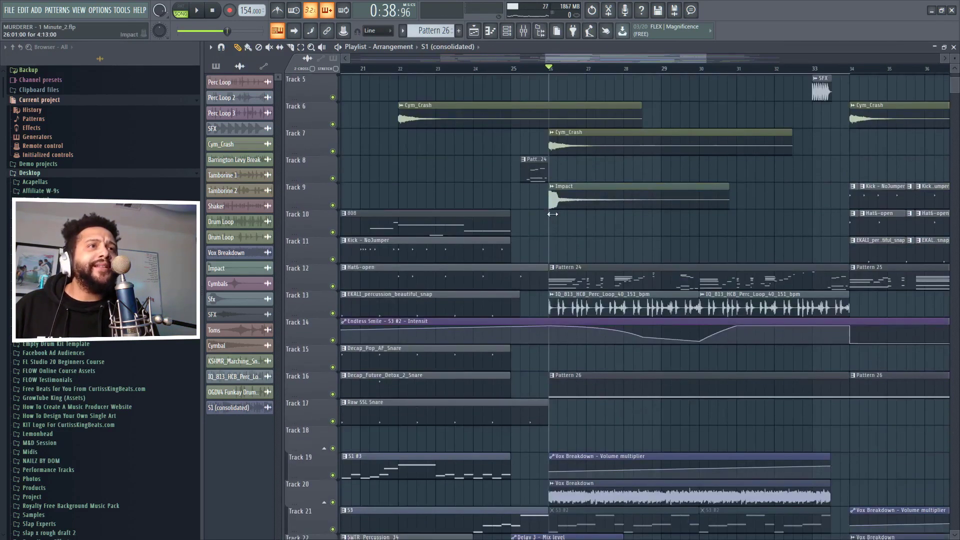
left_click(513, 68)
key("space")
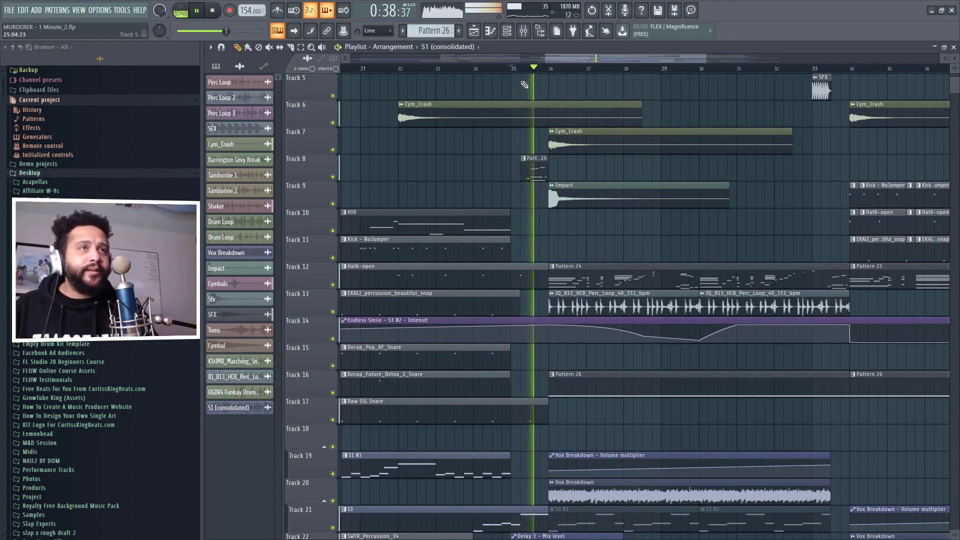
scroll(597, 250, "down", 3)
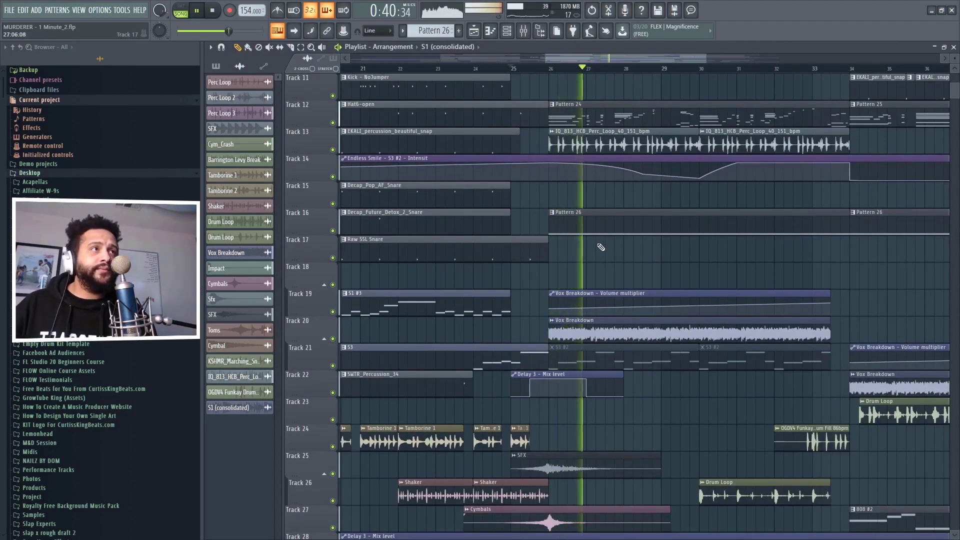
key("space")
Solo Track 16, view the Gospel Worship 2 patch in the Omnisphere instrument from the Channel rack, and return to the playlist.
left_click(333, 231, "ctrl")
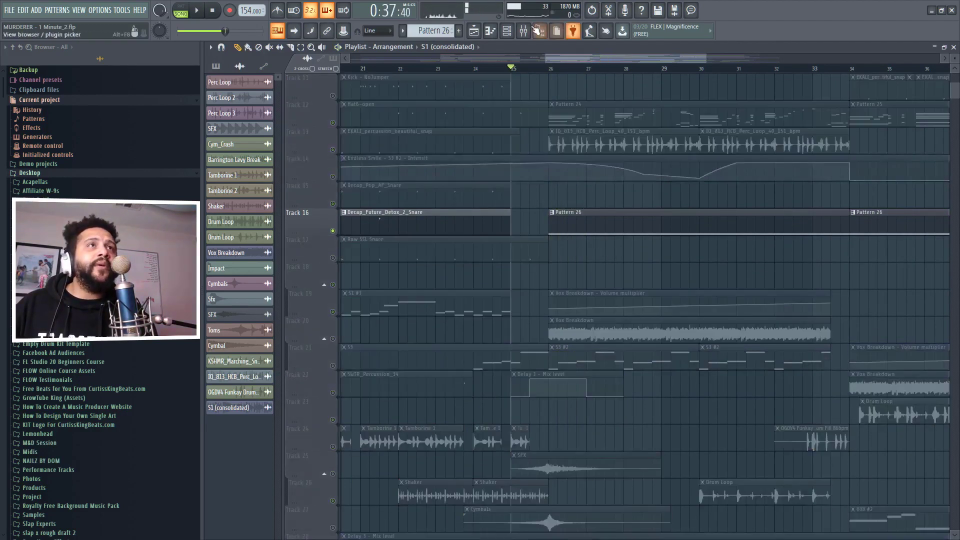
left_click(516, 31)
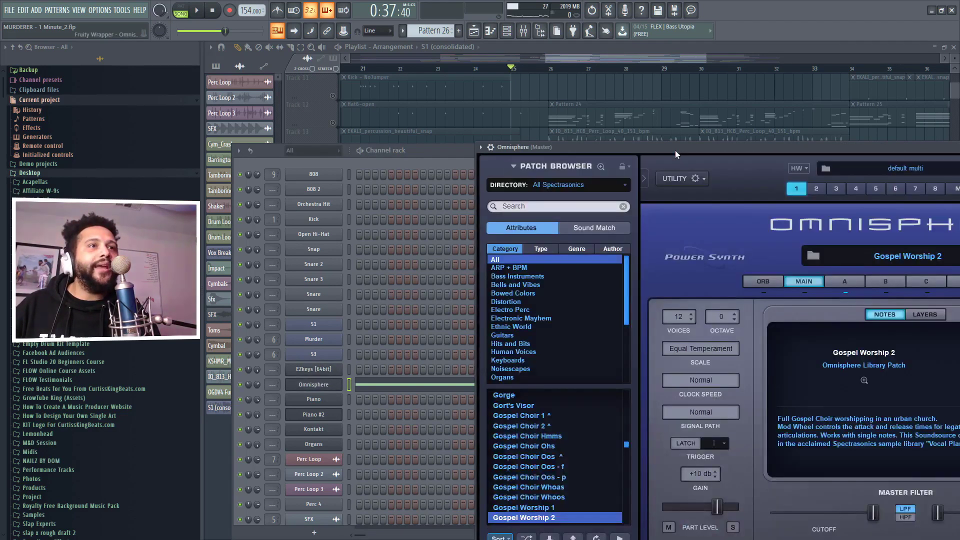
left_click_drag(677, 148, 524, 131)
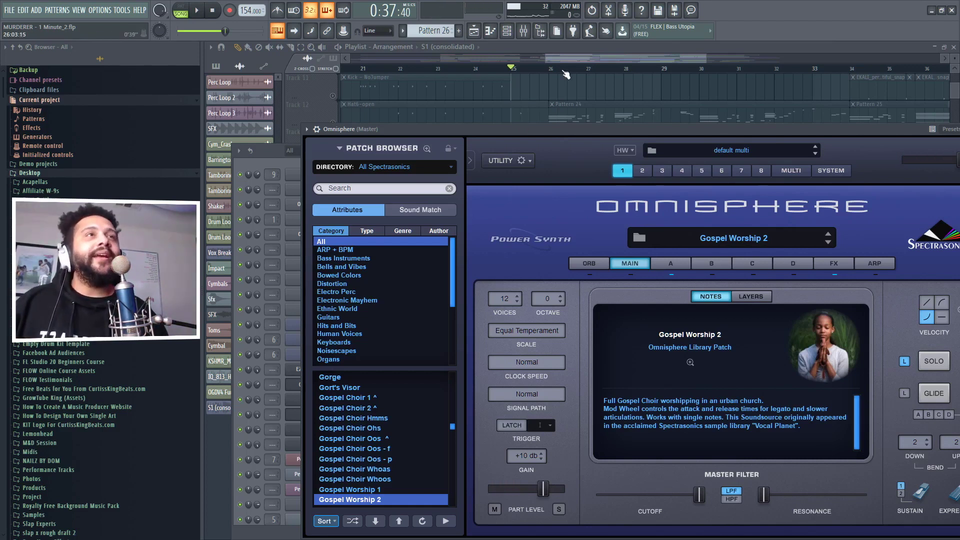
left_click(571, 56)
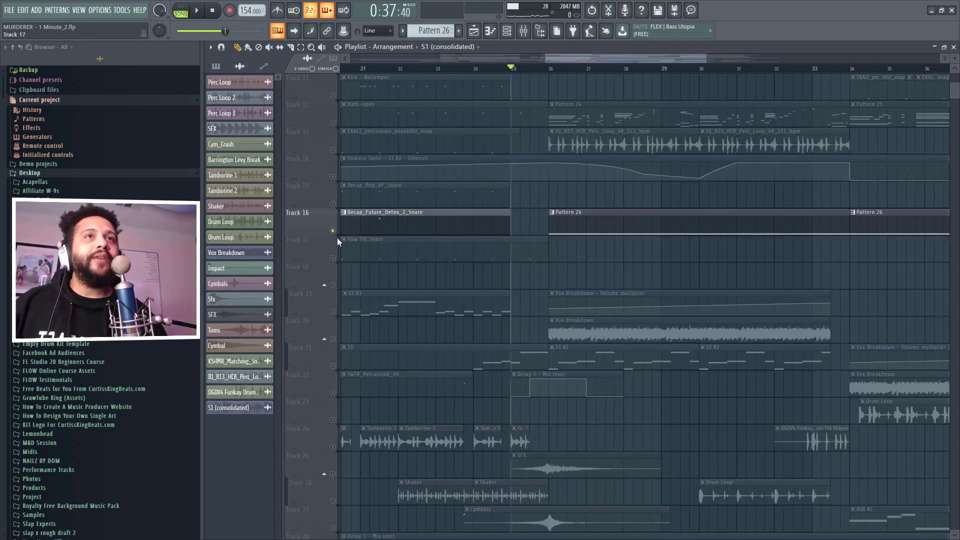
Turn off the Track 16 solo and play the full transition from bar 25.
right_click(333, 230)
scroll(422, 316, "down", 3)
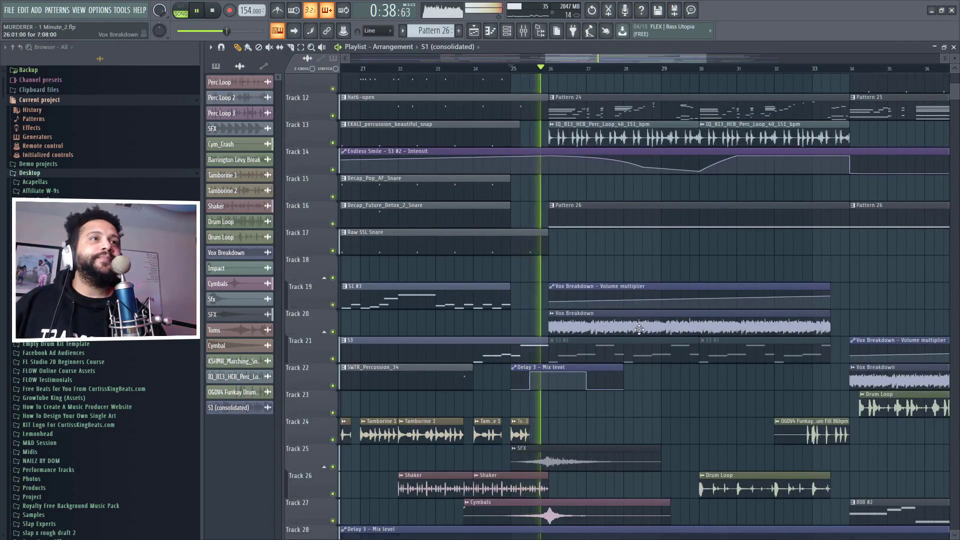
key("space")
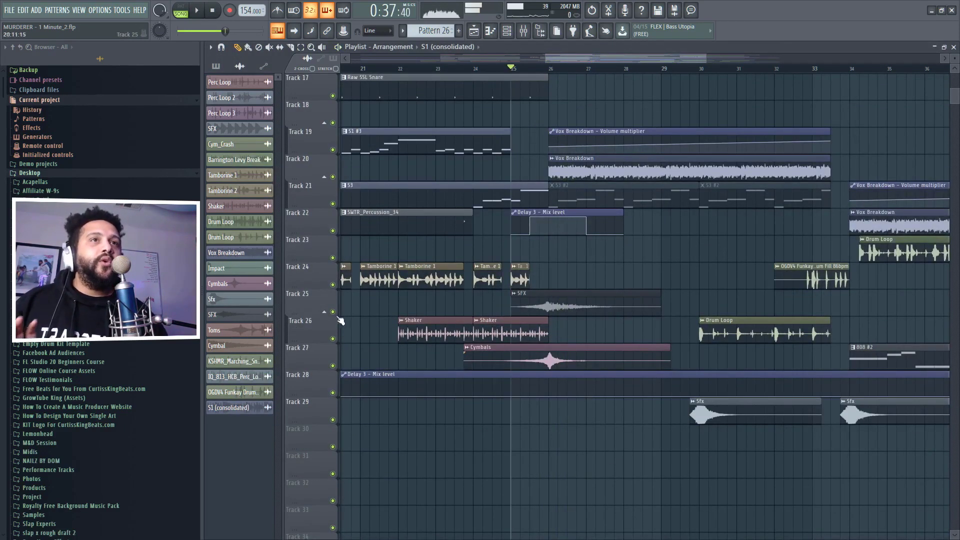
Solo Track 25 and play its SFX clip from bar 25.
right_click(332, 312)
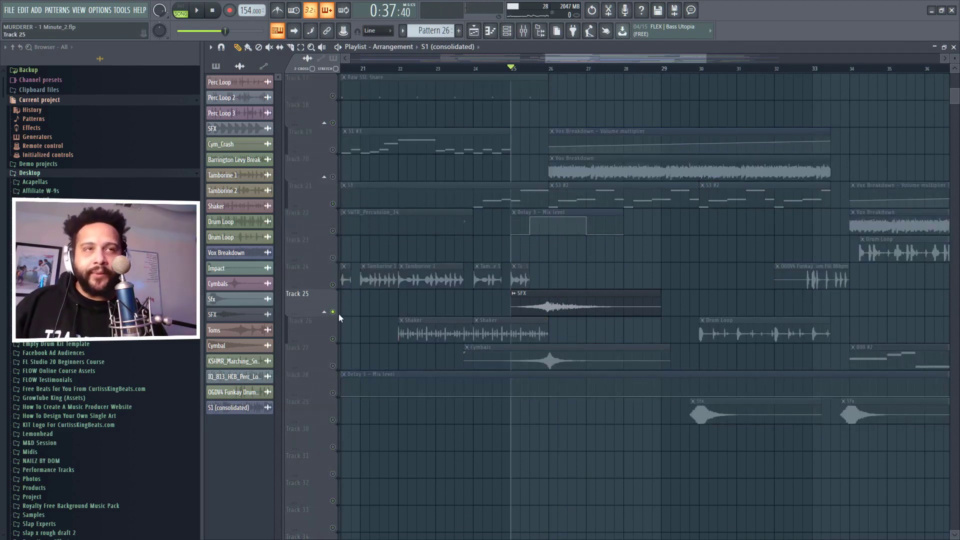
key("space")
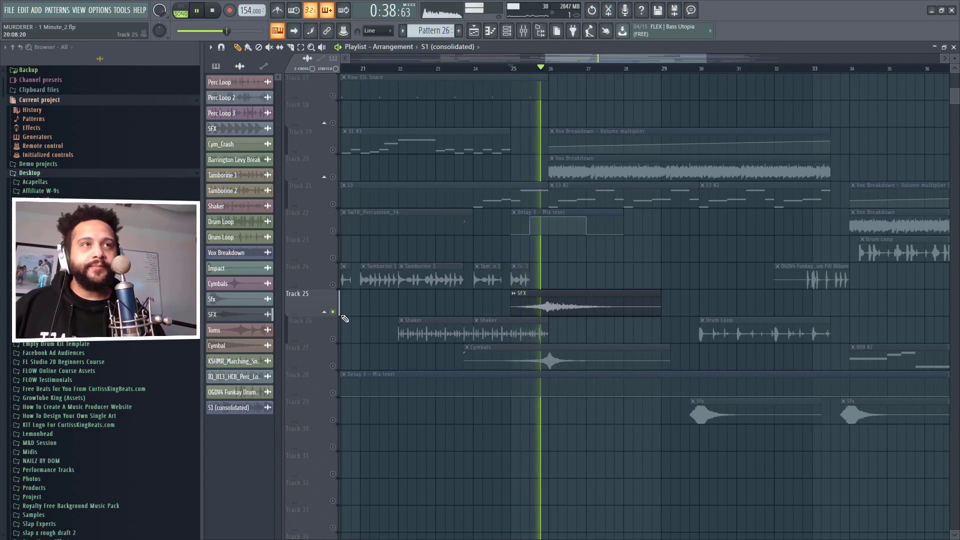
key("space")
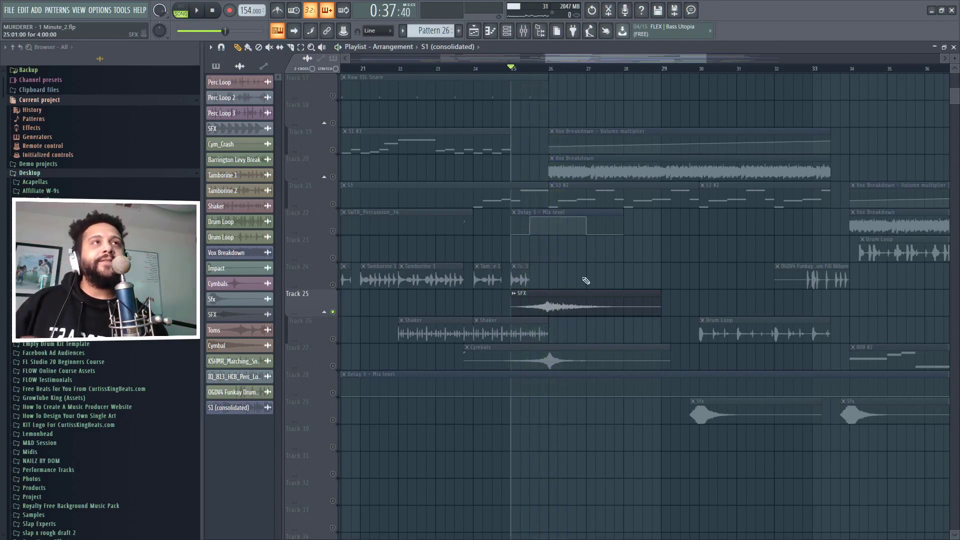
View the Kontakt instrument from the Channel rack, browse its library list, and return to the playlist.
left_click(511, 31)
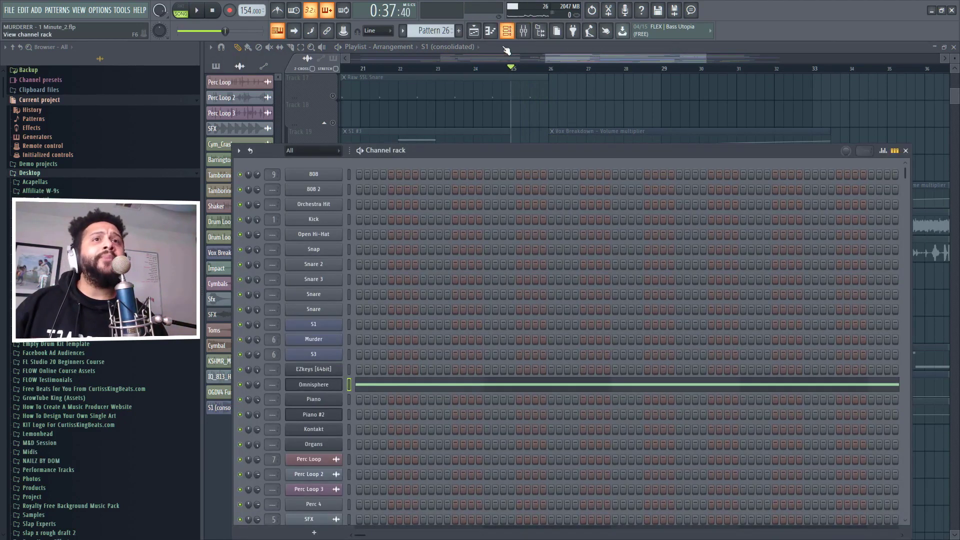
left_click(325, 434)
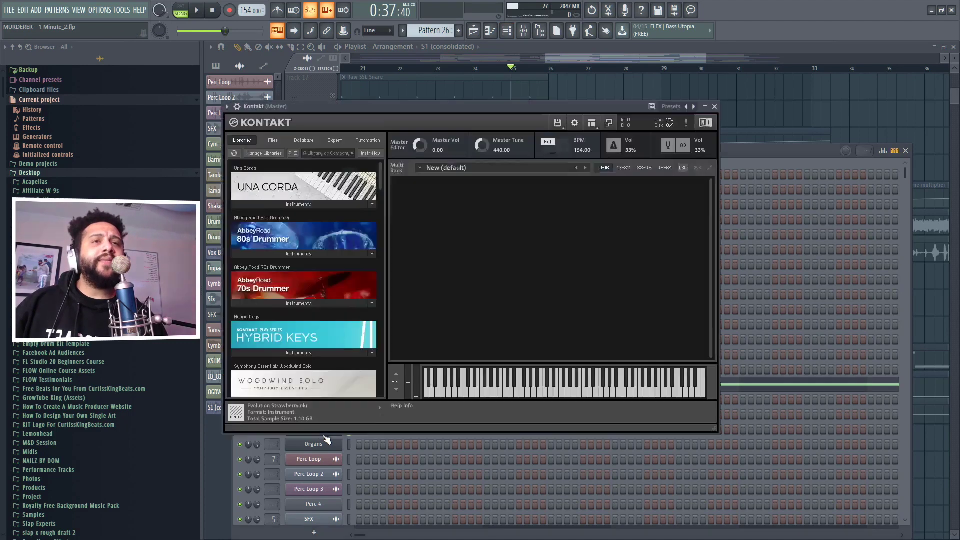
scroll(325, 298, "down", 10)
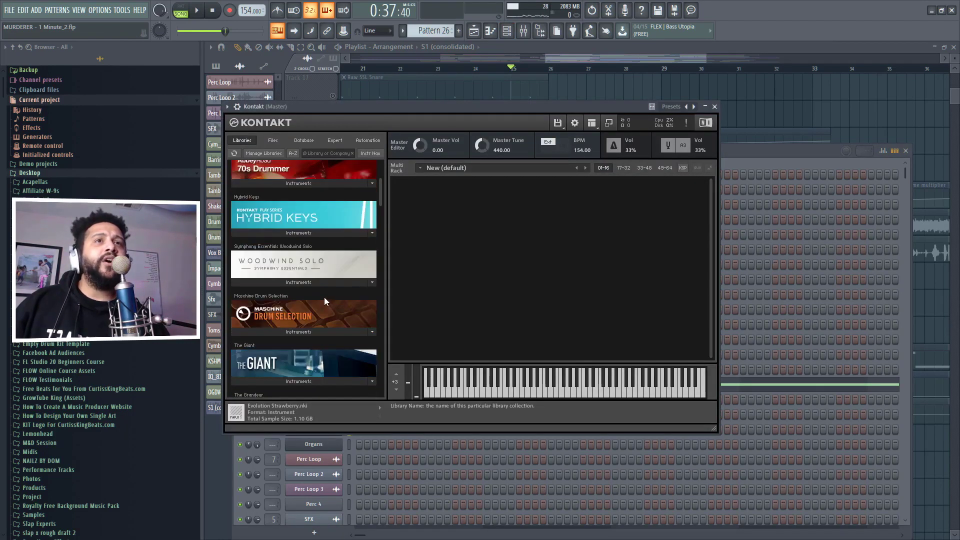
scroll(325, 303, "down", 10)
left_click(656, 59)
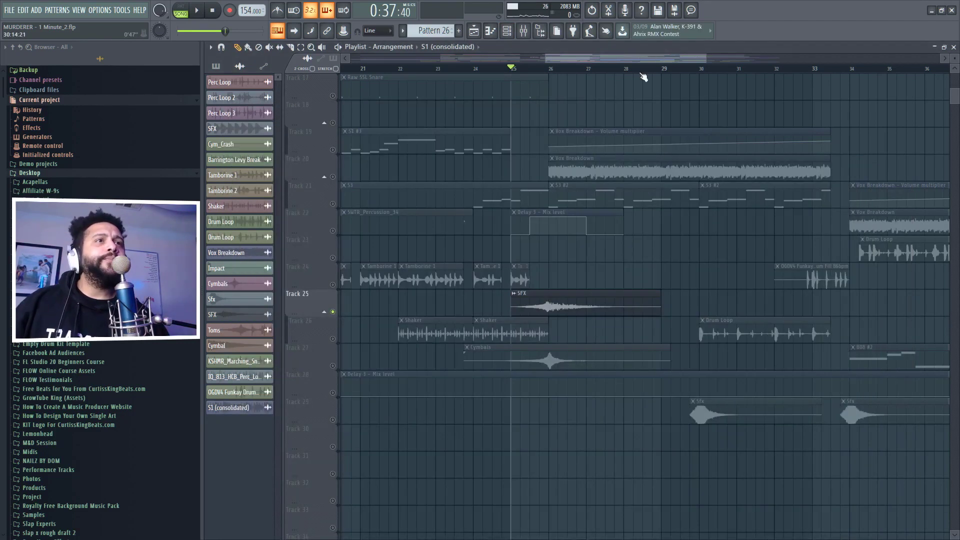
Solo Track 27 and play its Cymbals clip from bar 25.
key("space")
left_click(335, 368)
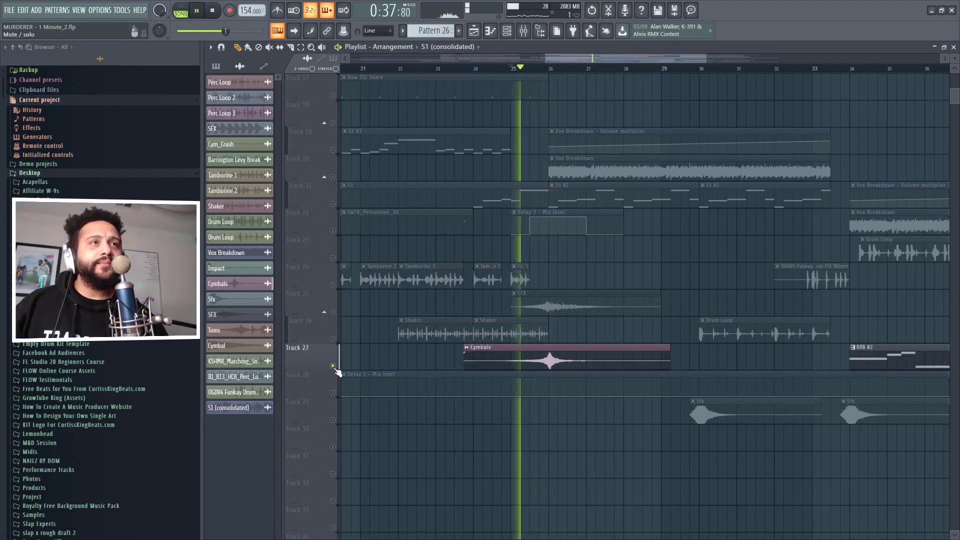
key("space")
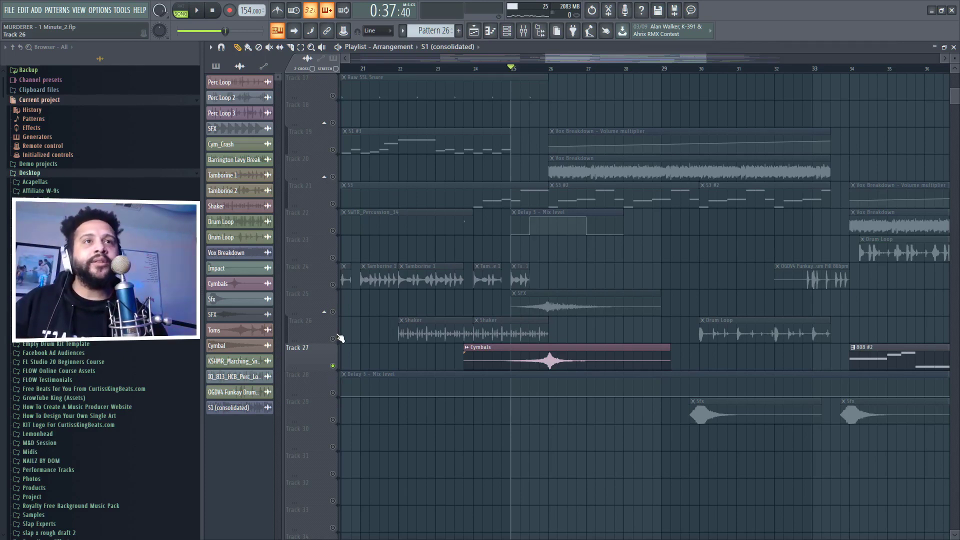
Turn off the Track 27 solo and play all tracks from bar 25 through the breakdown past bar 34, following the clips, then stop playback.
right_click(333, 366)
key("space")
scroll(579, 283, "up", 1)
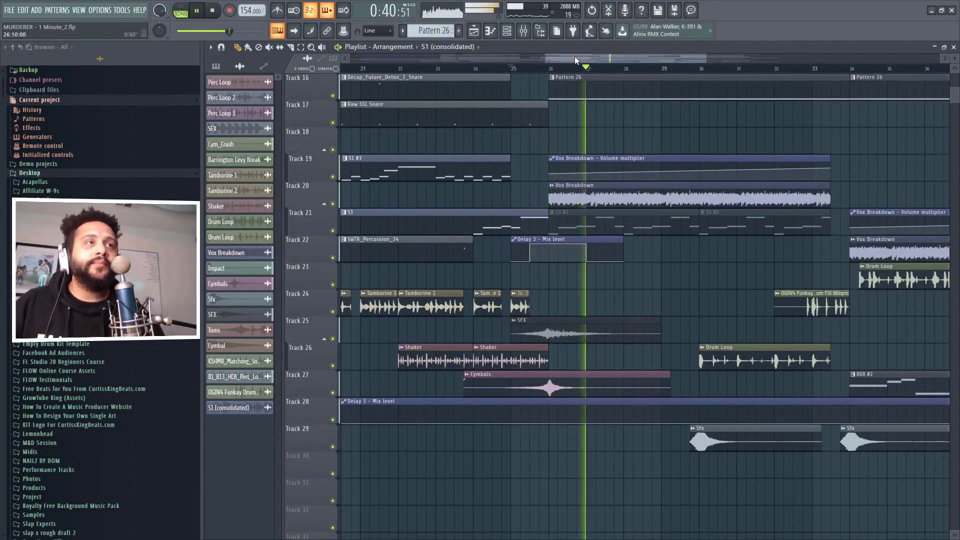
left_click_drag(574, 56, 620, 50)
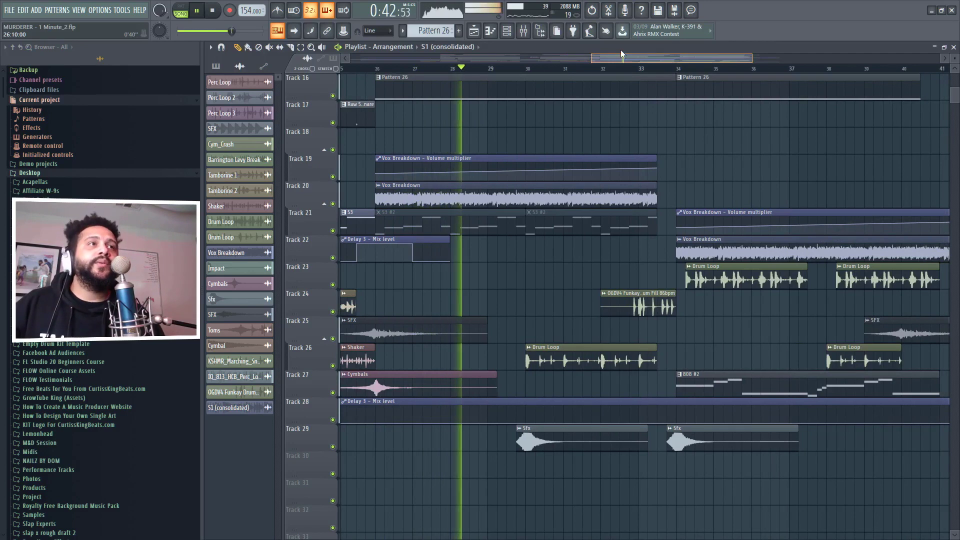
scroll(620, 155, "up", 7)
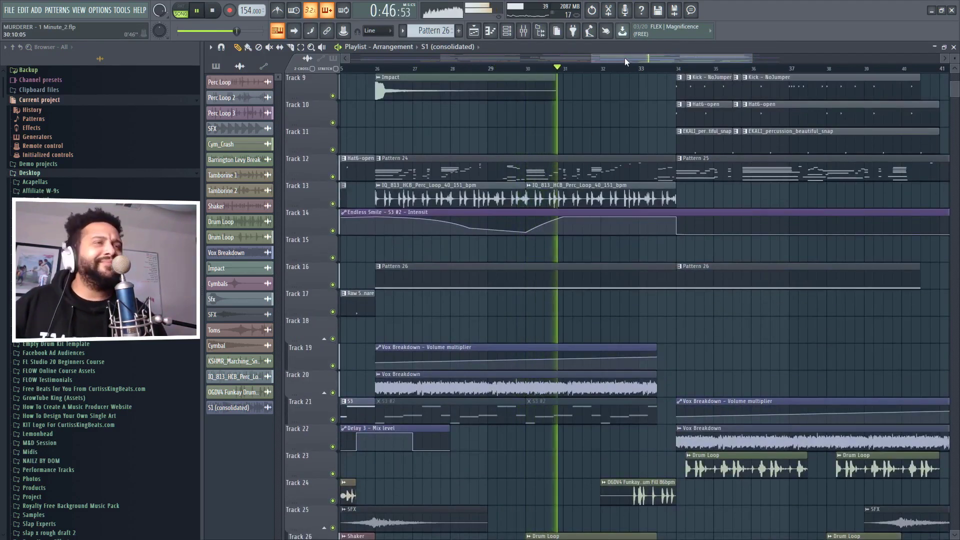
left_click_drag(640, 59, 647, 60)
scroll(629, 166, "down", 4)
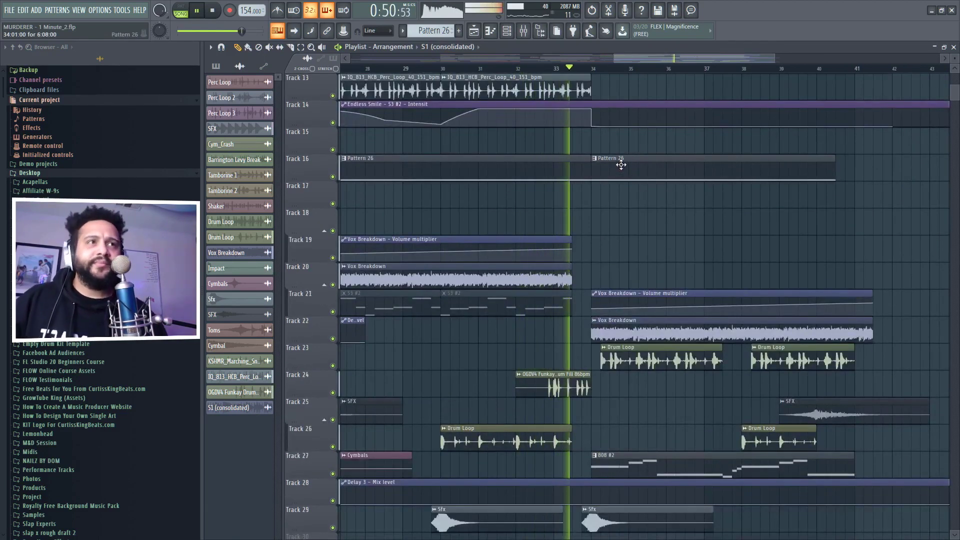
scroll(602, 246, "down", 1)
scroll(586, 150, "up", 1)
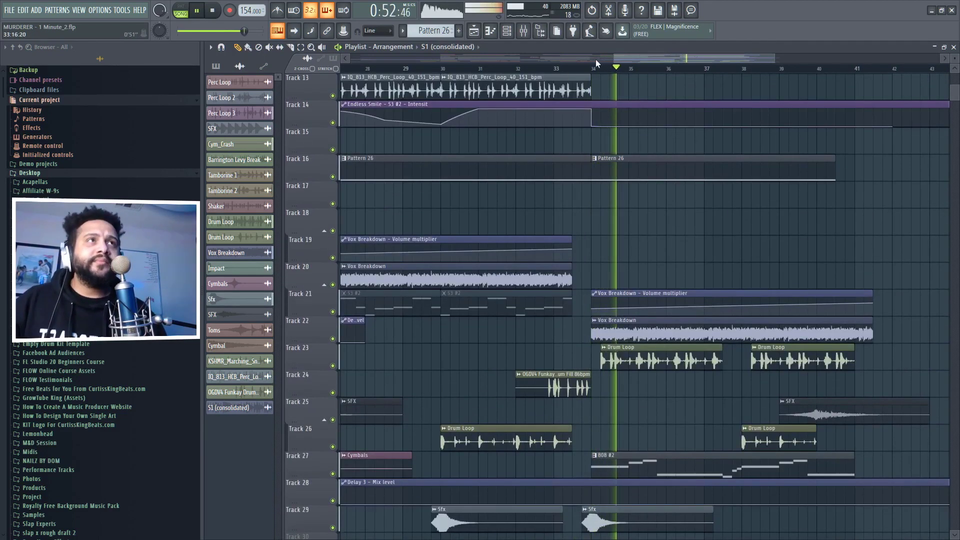
left_click_drag(632, 60, 678, 59)
key("space")
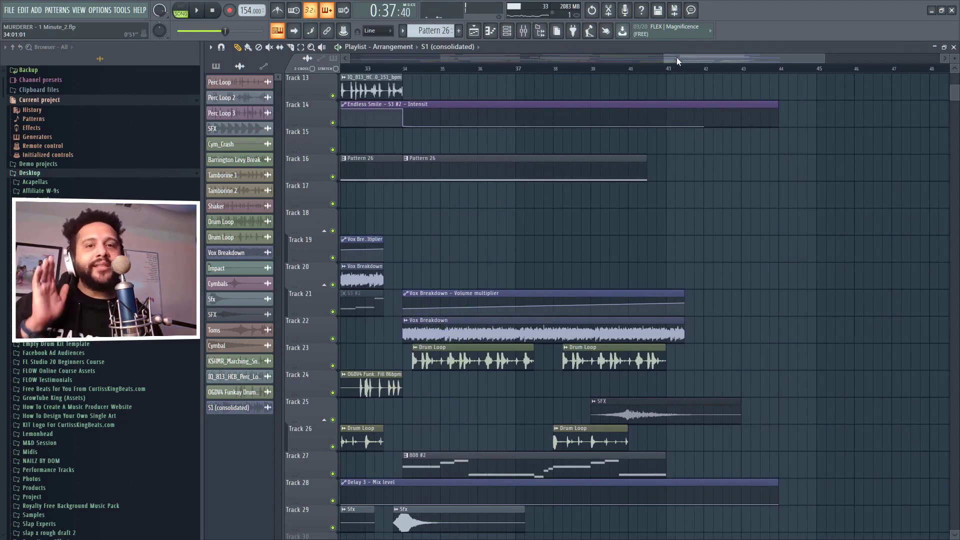